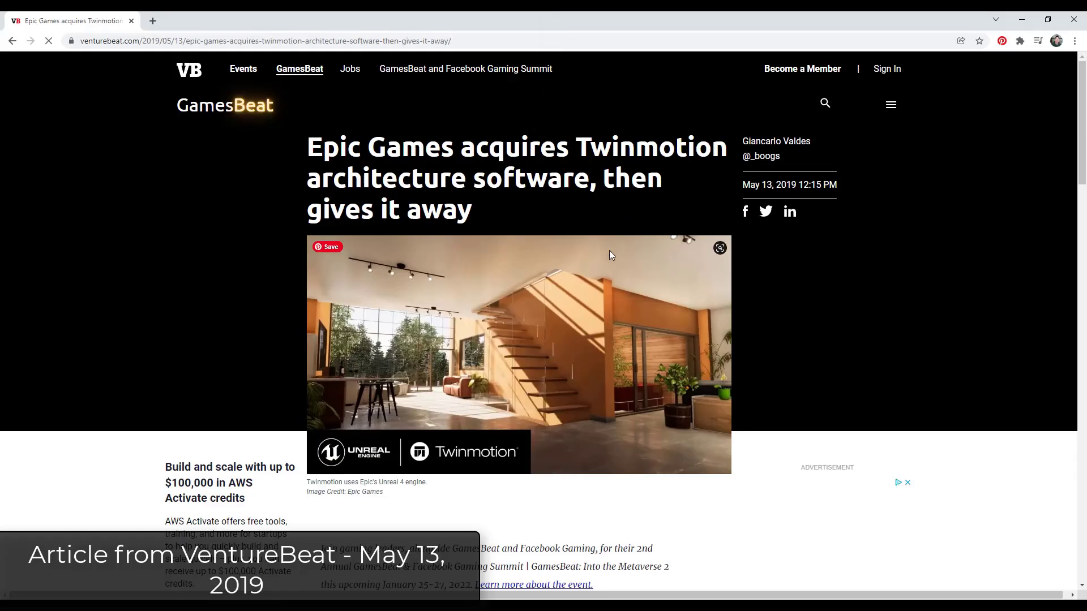
Step: Scroll past the Twinmotion intro to the VentureBeat article on Epic acquiring Twinmotion
{"action": "scroll", "coordinate": [194, 256], "scroll_direction": "down", "scroll_amount": 1}
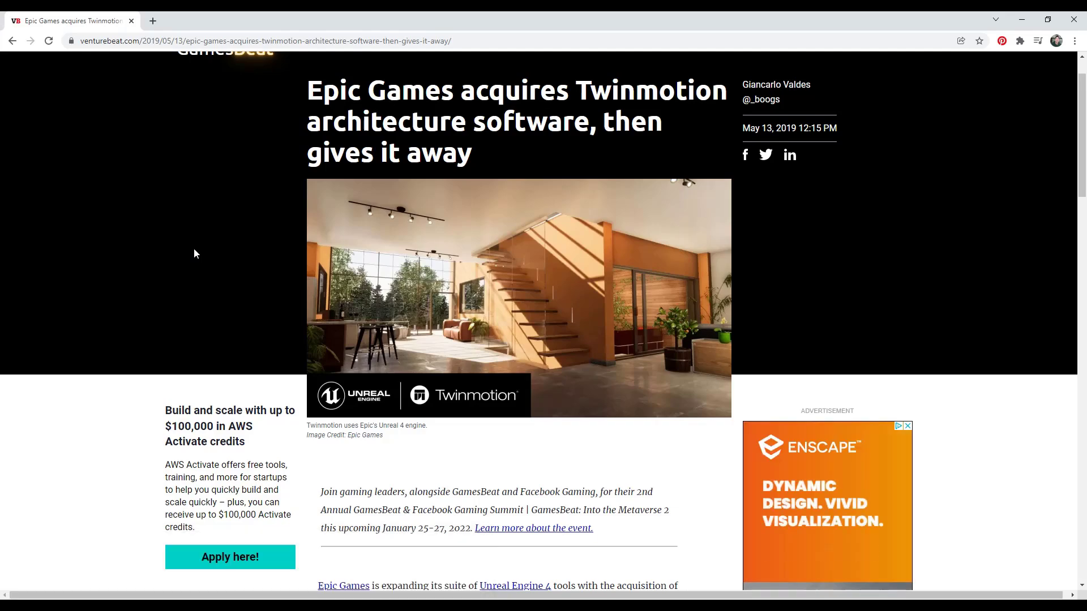
Step: Scroll through the VentureBeat article, the Twinmotion licensing page and the twinmotion.com home page
{"action": "scroll", "coordinate": [338, 174], "scroll_direction": "down", "scroll_amount": 5}
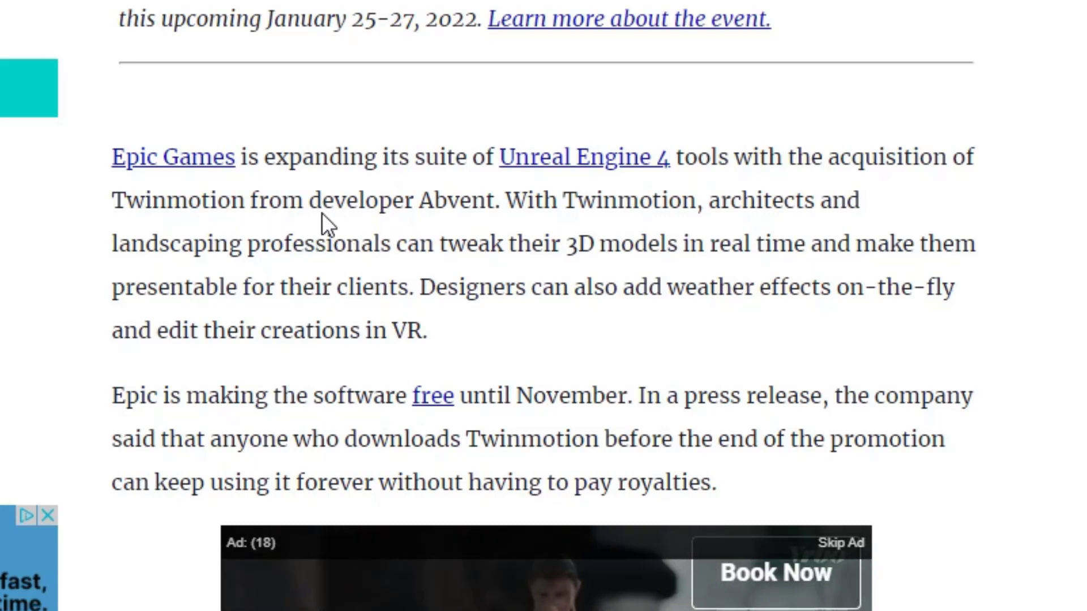
{"action": "scroll", "coordinate": [351, 283], "scroll_direction": "down", "scroll_amount": 2}
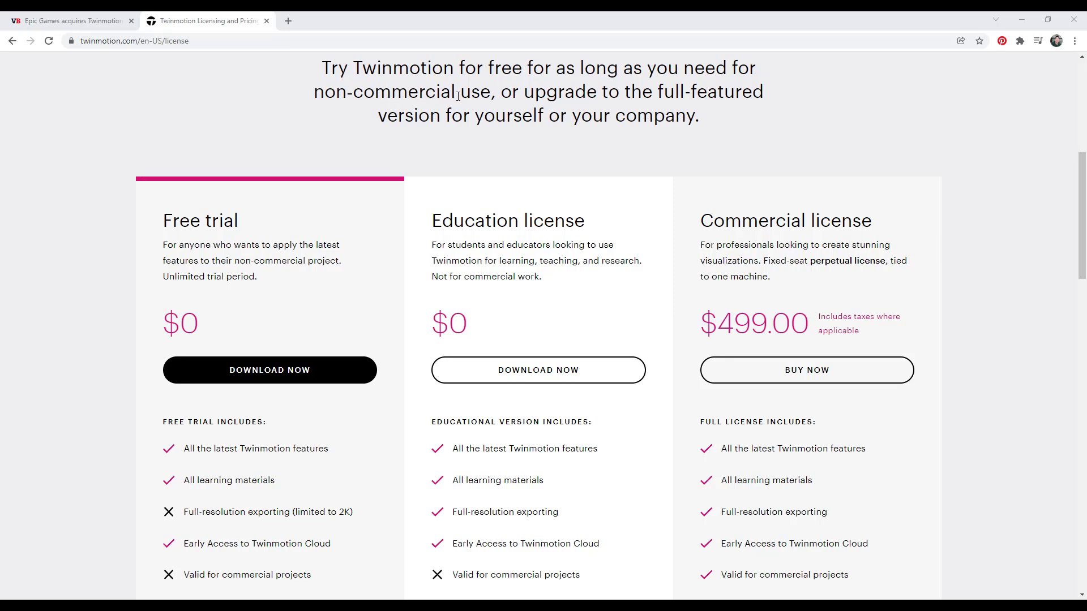
{"action": "scroll", "coordinate": [261, 414], "scroll_direction": "down", "scroll_amount": 1}
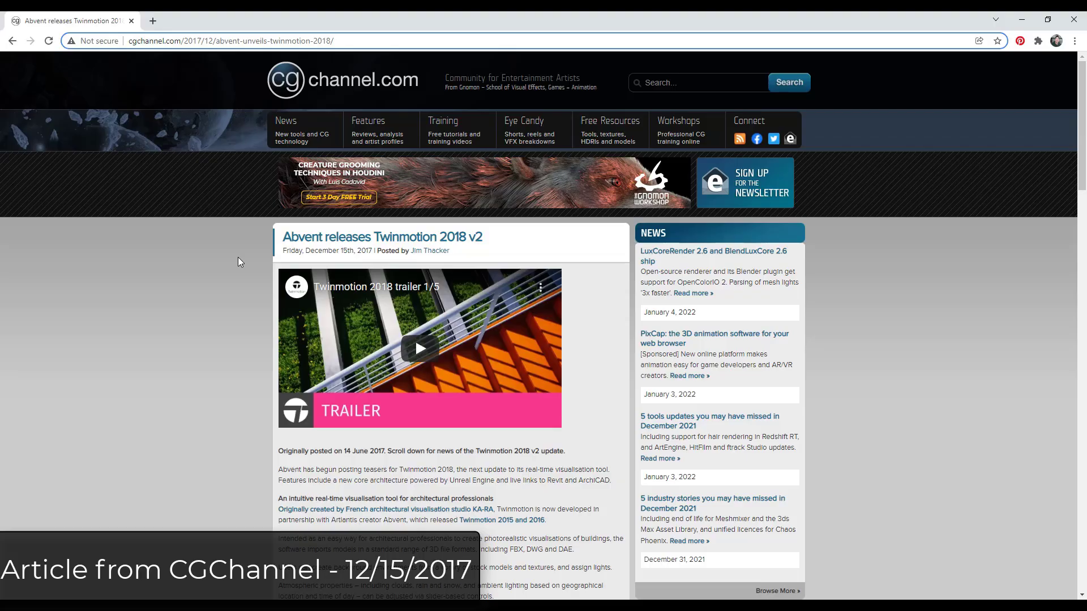
Step: Scroll the CGChannel 'Abvent releases Twinmotion 2018 v2' article down to Pricing and availability
{"action": "scroll", "coordinate": [238, 258], "scroll_direction": "down", "scroll_amount": 8}
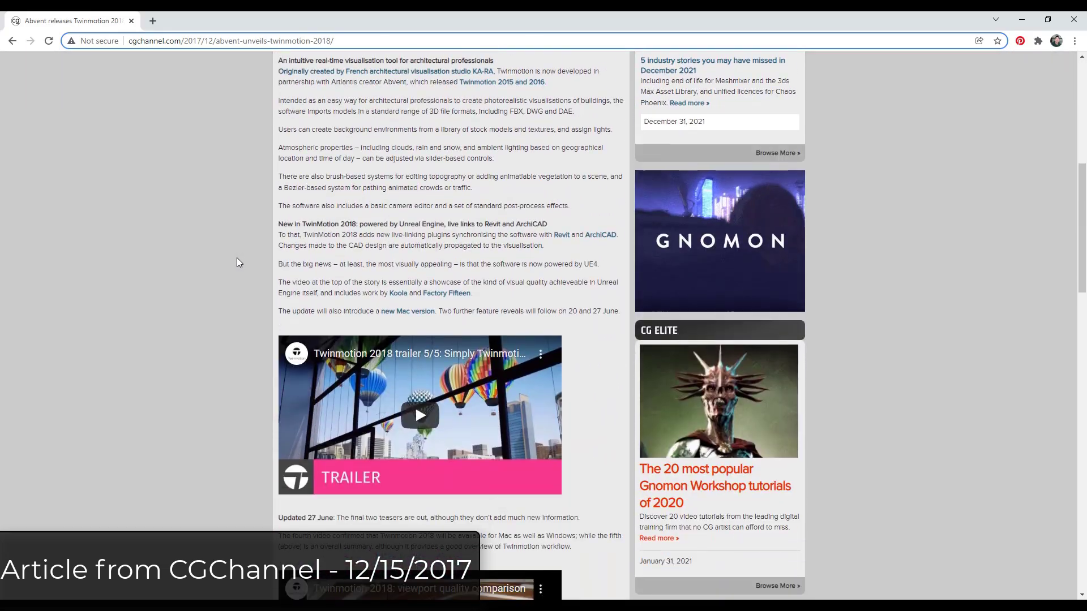
{"action": "scroll", "coordinate": [235, 258], "scroll_direction": "down", "scroll_amount": 6}
{"action": "scroll", "coordinate": [236, 260], "scroll_direction": "down", "scroll_amount": 6}
{"action": "scroll", "coordinate": [236, 268], "scroll_direction": "down", "scroll_amount": 2}
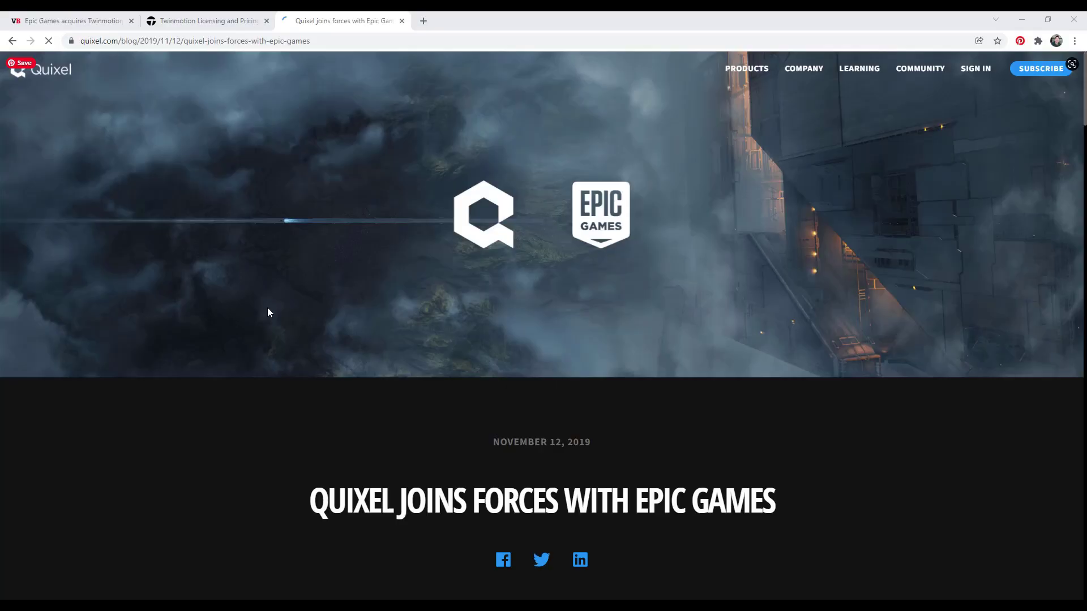
{"action": "scroll", "coordinate": [268, 307], "scroll_direction": "down", "scroll_amount": 5}
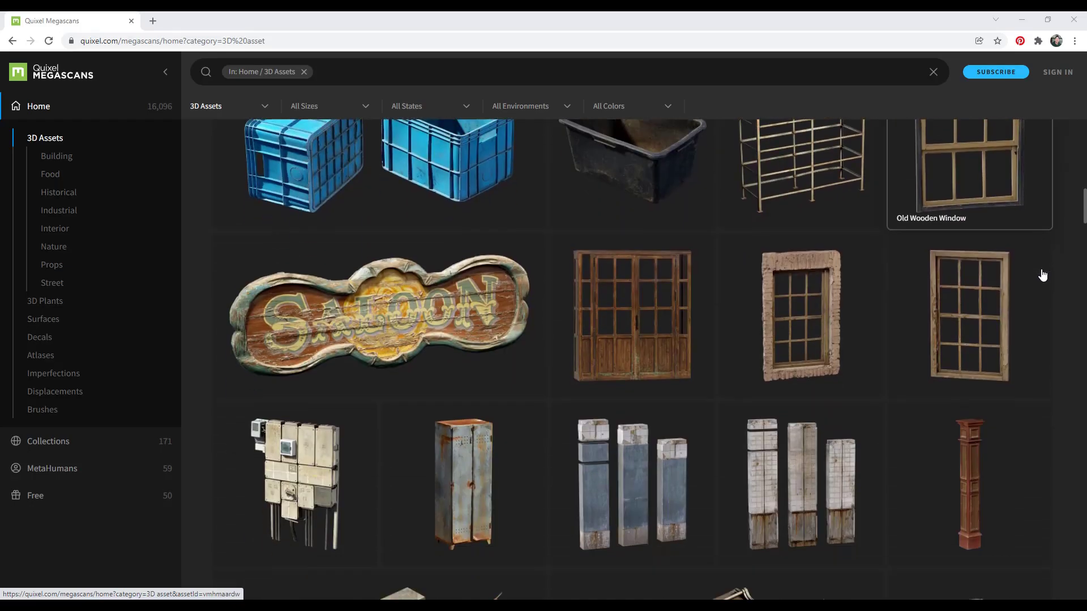
Step: Browse the Megascans 3D Assets grid, then highlight the 'Megascans becomes free for use with Unreal Engine' heading
{"action": "scroll", "coordinate": [1043, 274], "scroll_direction": "down", "scroll_amount": 7}
{"action": "scroll", "coordinate": [1044, 276], "scroll_direction": "down", "scroll_amount": 10}
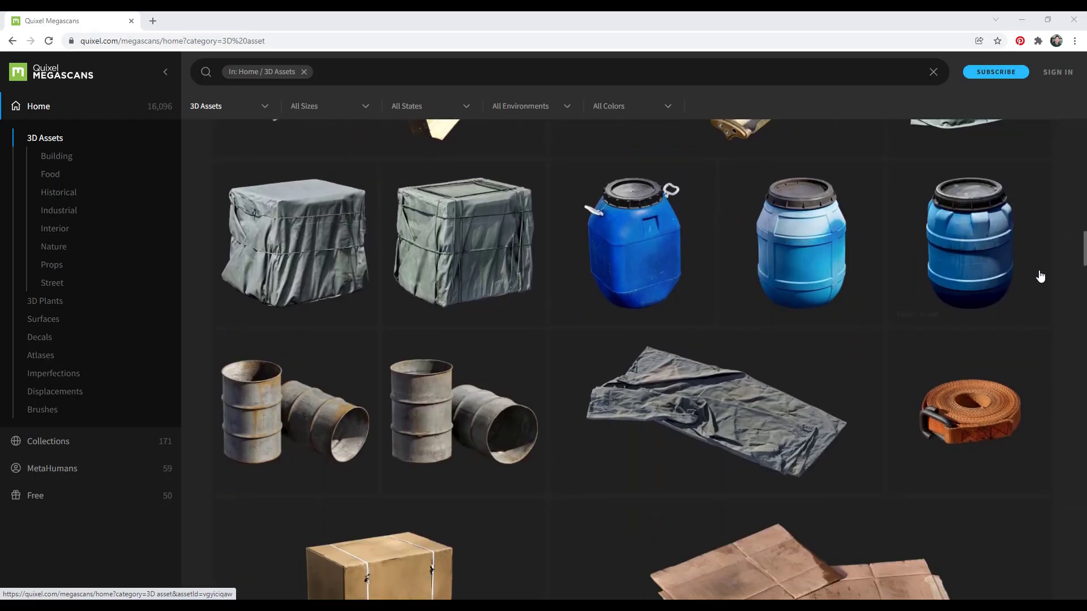
{"action": "scroll", "coordinate": [1039, 276], "scroll_direction": "down", "scroll_amount": 15}
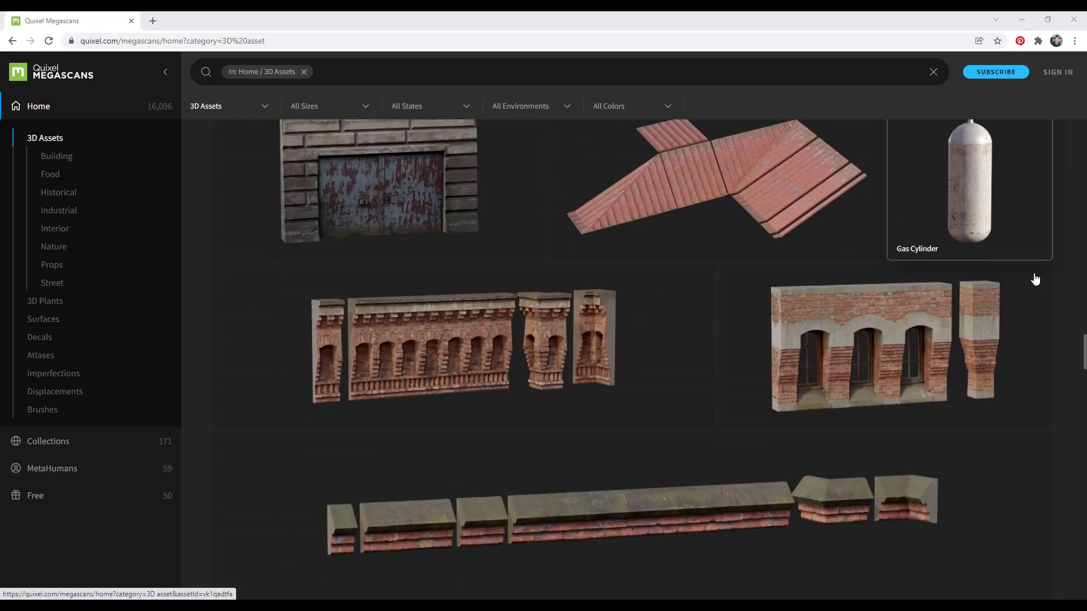
{"action": "scroll", "coordinate": [1037, 279], "scroll_direction": "down", "scroll_amount": 7}
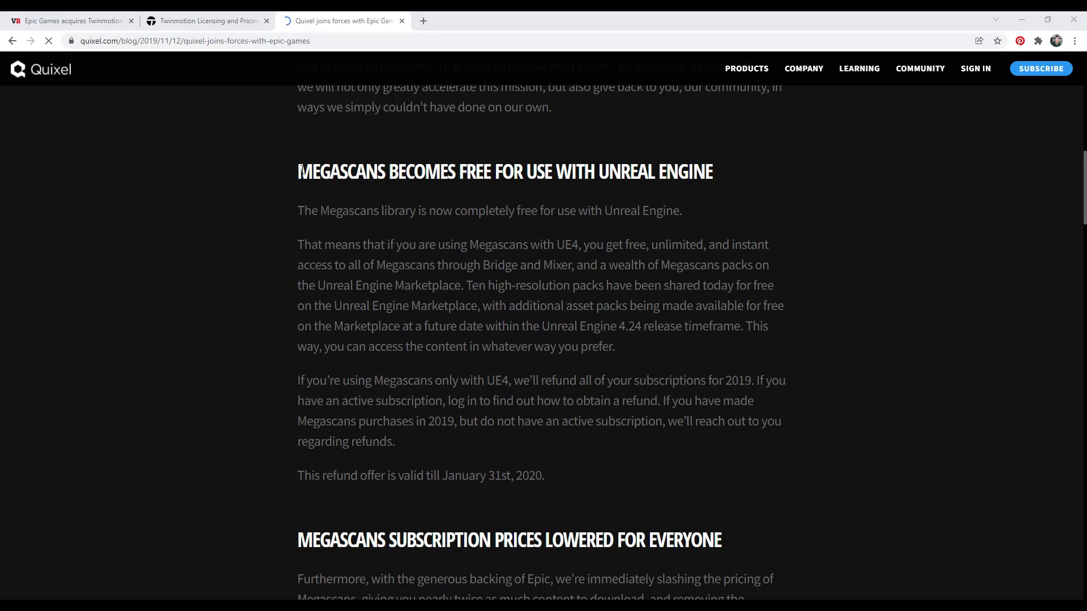
{"action": "left_click_drag", "start_coordinate": [299, 170], "coordinate": [704, 188]}
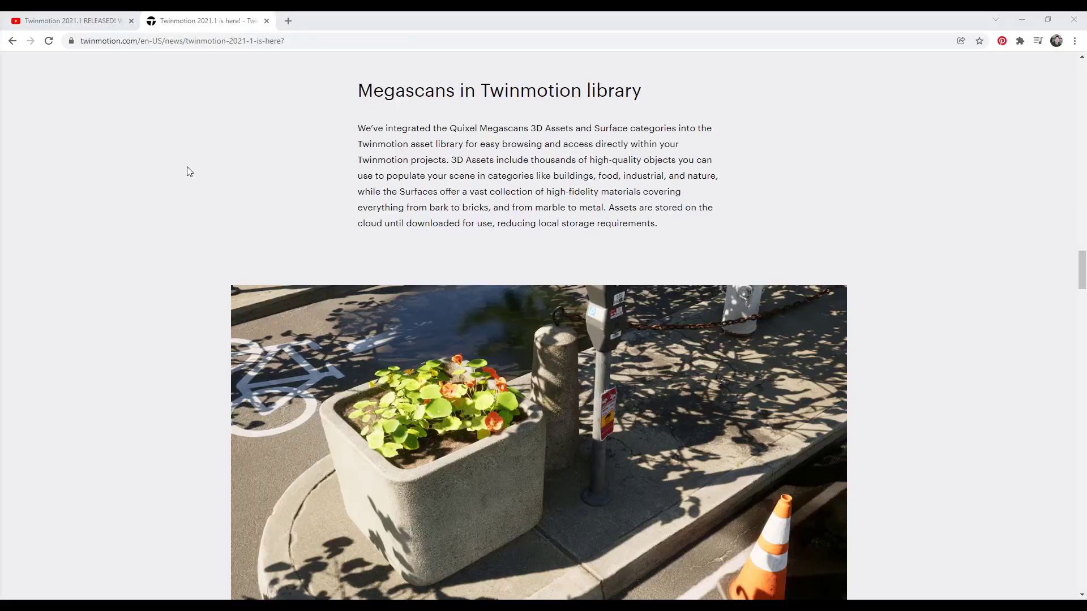
Step: Scroll down the Twinmotion 2021.1 news page
{"action": "scroll", "coordinate": [194, 175], "scroll_direction": "down", "scroll_amount": 3}
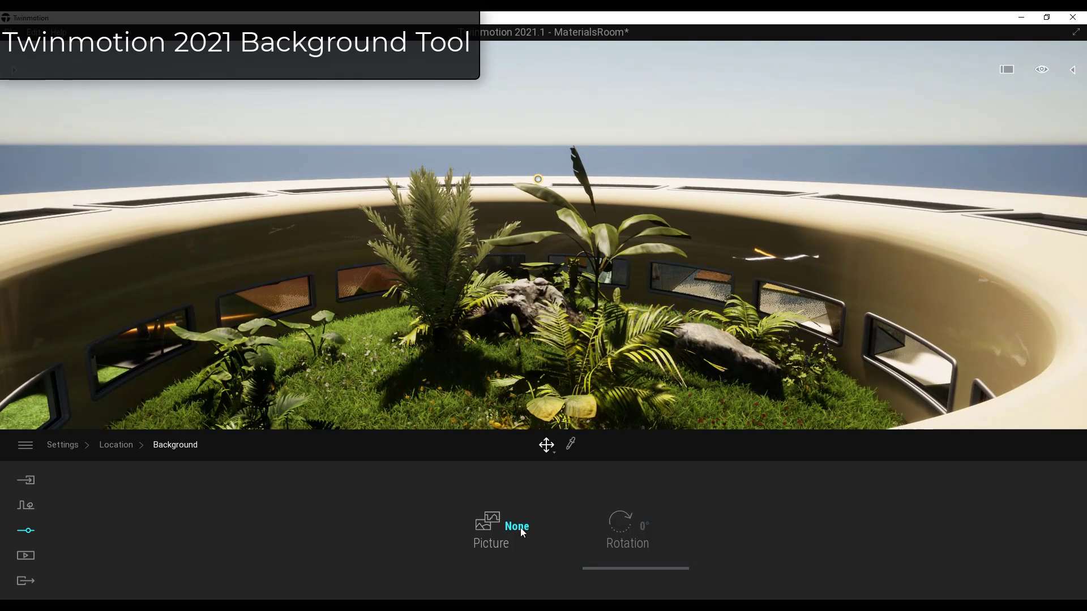
Step: Set the background picture to City and rotate the skyline around the scene
{"action": "left_click", "coordinate": [505, 530]}
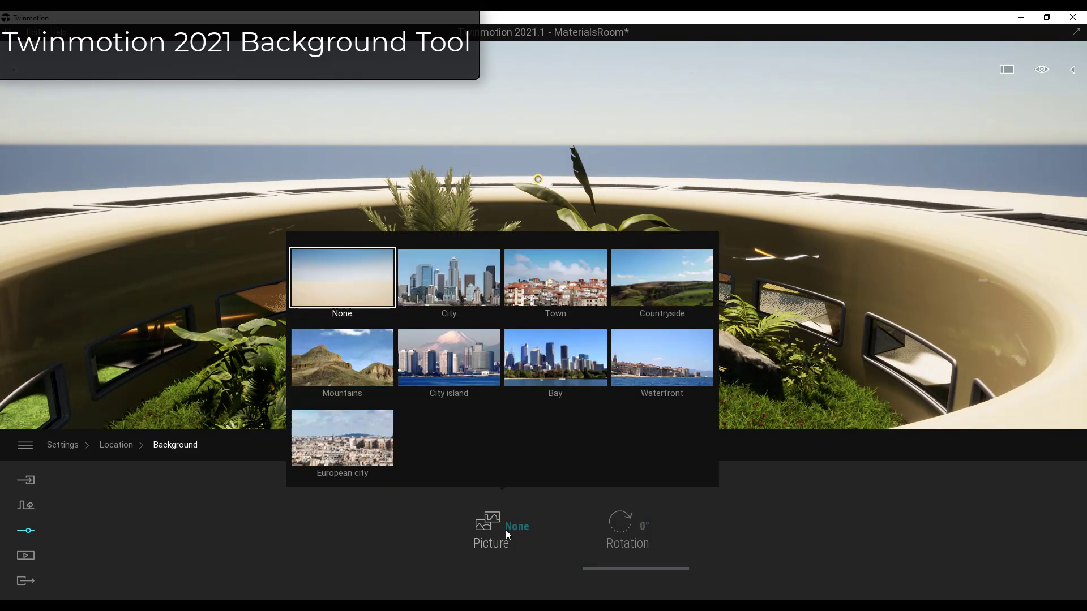
{"action": "left_click", "coordinate": [457, 280]}
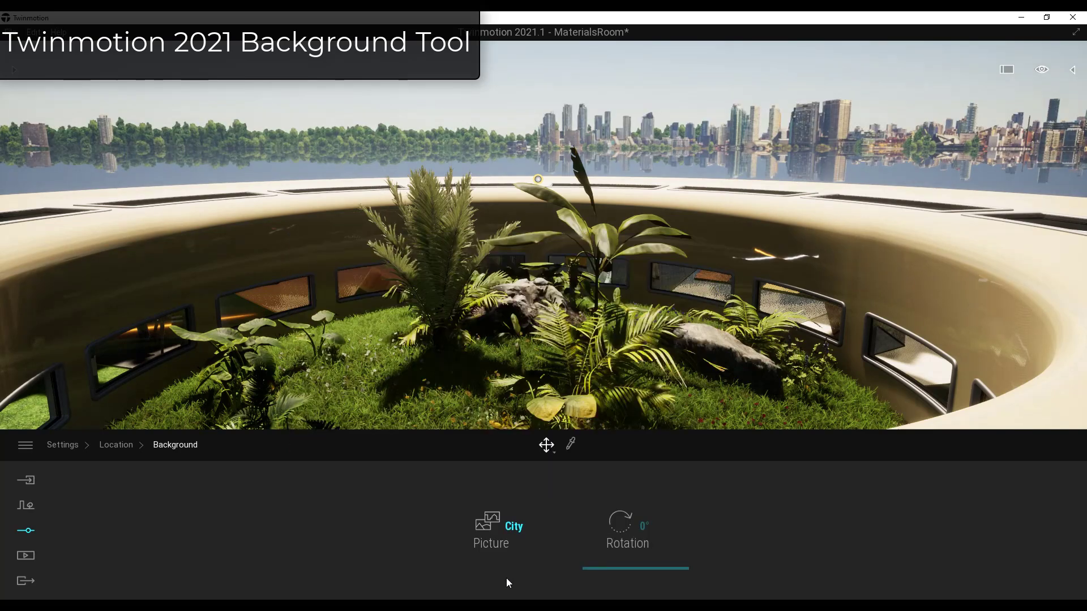
{"action": "mouse_move", "coordinate": [634, 531]}
{"action": "left_mouse_down"}
{"action": "mouse_move", "coordinate": [645, 498]}
{"action": "mouse_move", "coordinate": [646, 532]}
{"action": "mouse_move", "coordinate": [655, 478]}
{"action": "mouse_move", "coordinate": [663, 532]}
{"action": "mouse_move", "coordinate": [665, 481]}
{"action": "mouse_move", "coordinate": [667, 490]}
{"action": "mouse_move", "coordinate": [660, 524]}
{"action": "left_mouse_up"}
Step: Switch the background picture to Mountains and rotate the skydome to 301°
{"action": "left_click", "coordinate": [508, 526]}
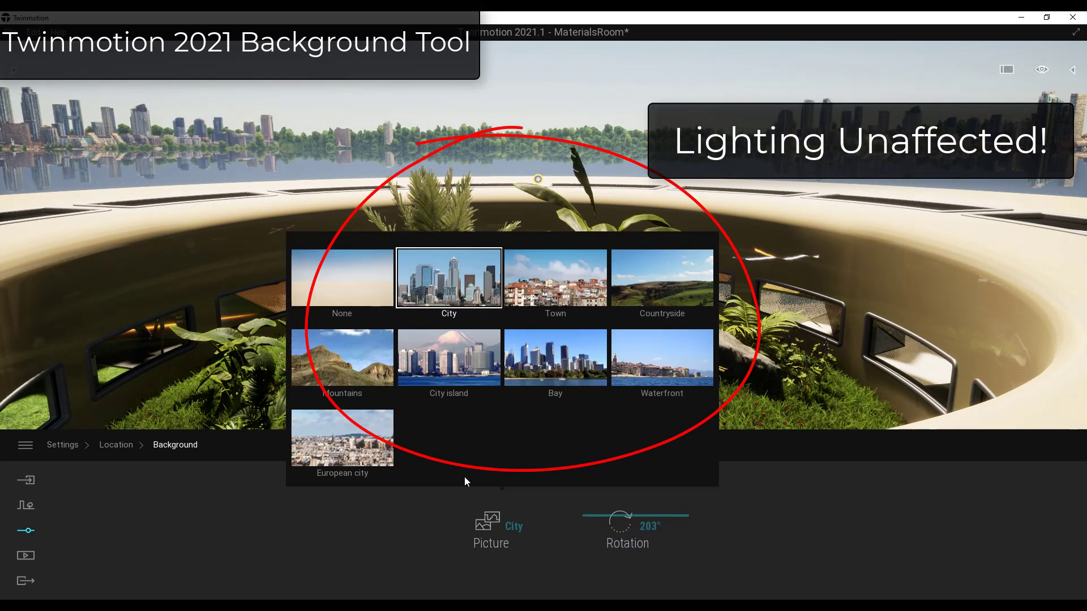
{"action": "left_click", "coordinate": [344, 369]}
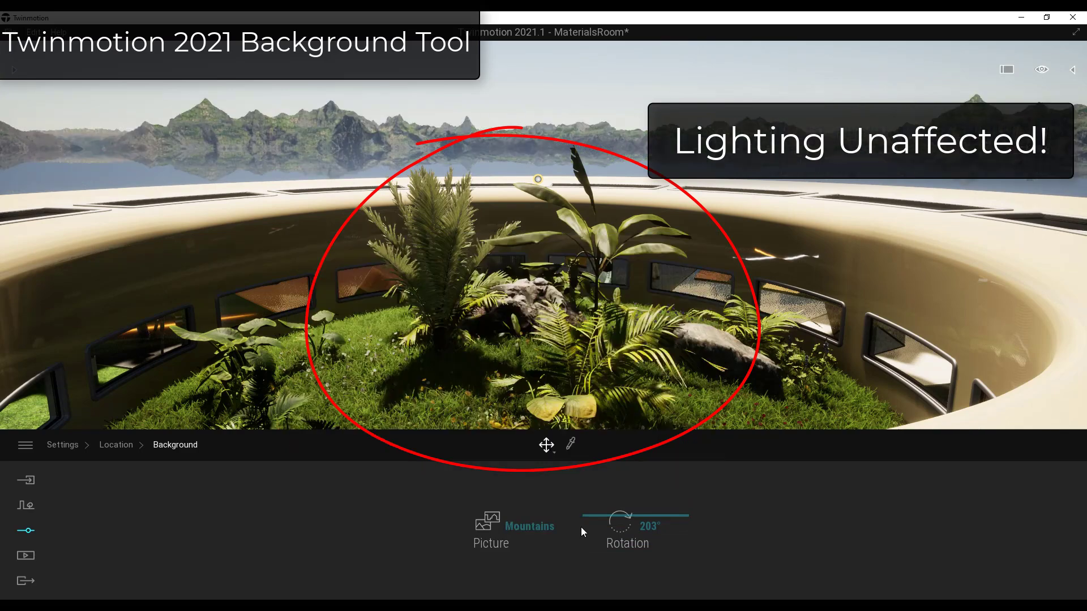
{"action": "left_click_drag", "start_coordinate": [622, 524], "coordinate": [673, 538]}
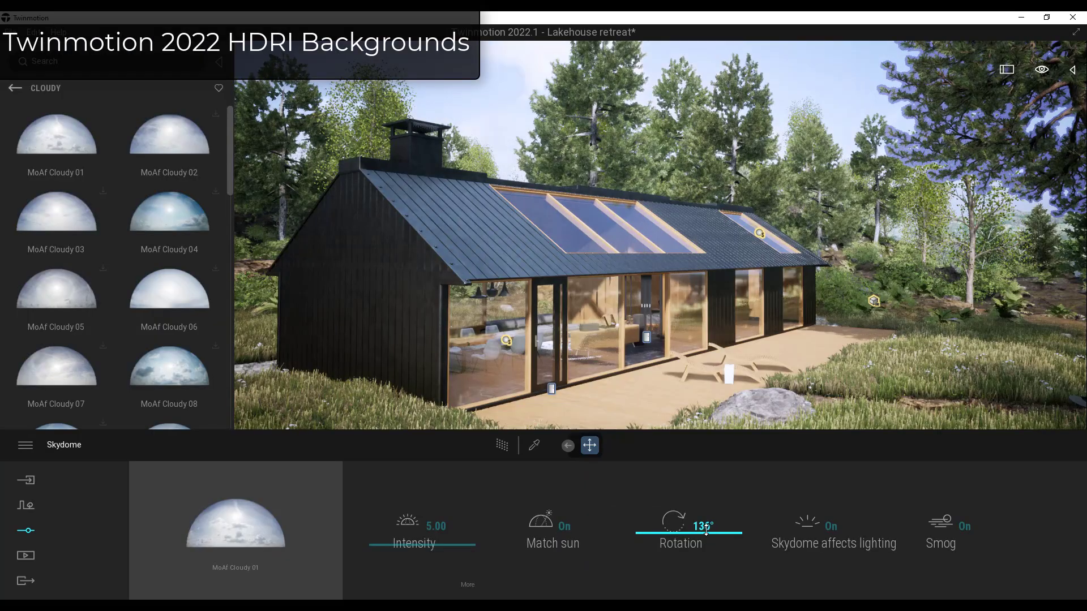
{"action": "left_click_drag", "start_coordinate": [704, 528], "coordinate": [745, 523]}
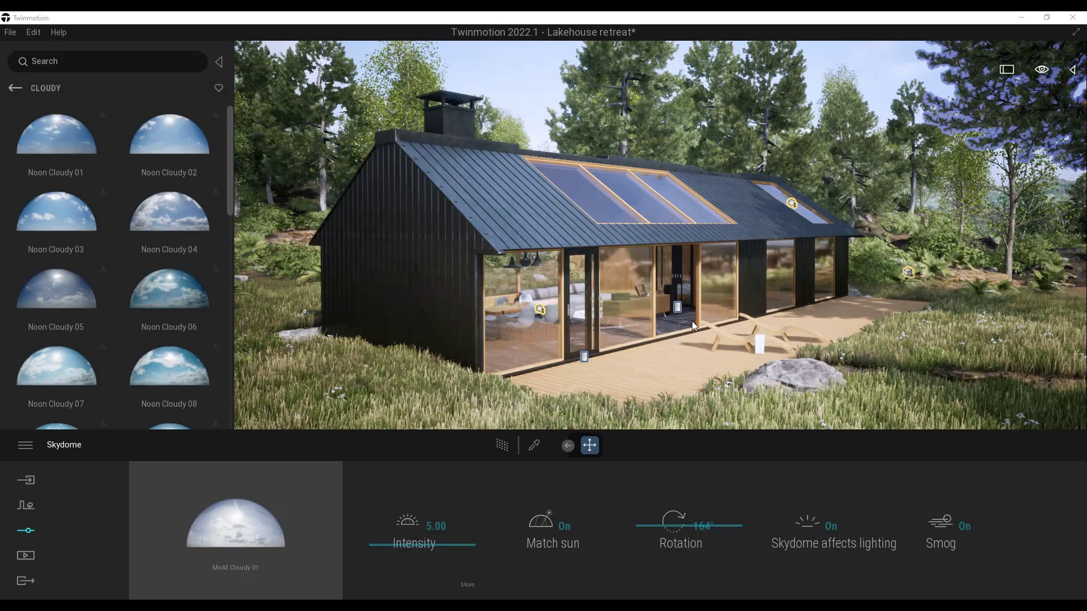
Step: Fly into the dining room and set skydome intensity to 1.26 and rotation to about 107°
{"action": "left_click_drag", "start_coordinate": [691, 321], "coordinate": [701, 260]}
{"action": "left_click_drag", "start_coordinate": [698, 343], "coordinate": [624, 447]}
{"action": "mouse_move", "coordinate": [655, 528]}
{"action": "left_mouse_down"}
{"action": "mouse_move", "coordinate": [617, 528]}
{"action": "mouse_move", "coordinate": [660, 524]}
{"action": "mouse_move", "coordinate": [637, 527]}
{"action": "mouse_move", "coordinate": [660, 546]}
{"action": "left_mouse_up"}
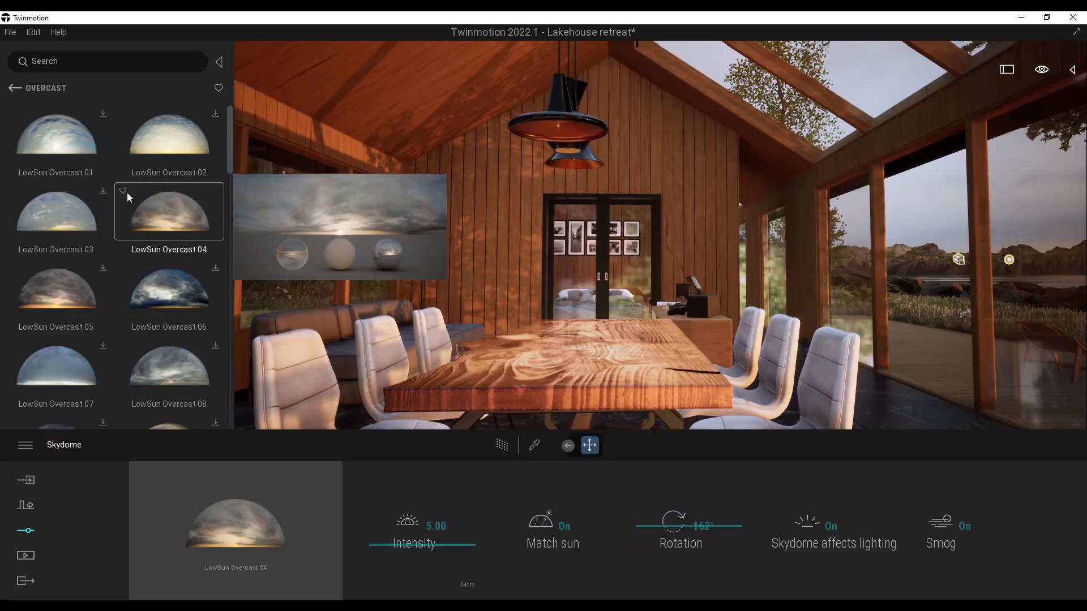
{"action": "left_click_drag", "start_coordinate": [447, 545], "coordinate": [399, 545]}
{"action": "left_click_drag", "start_coordinate": [674, 547], "coordinate": [692, 538]}
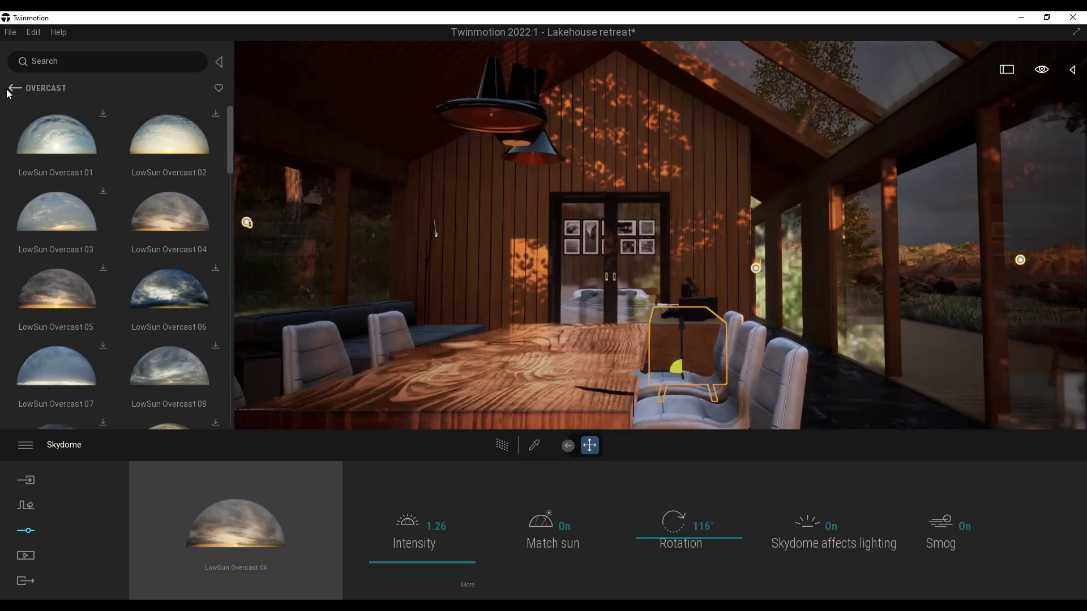
Step: Browse the Lights library, then view the Renderer path-tracing and global Lighting settings
{"action": "left_click", "coordinate": [15, 88]}
{"action": "left_click", "coordinate": [170, 225]}
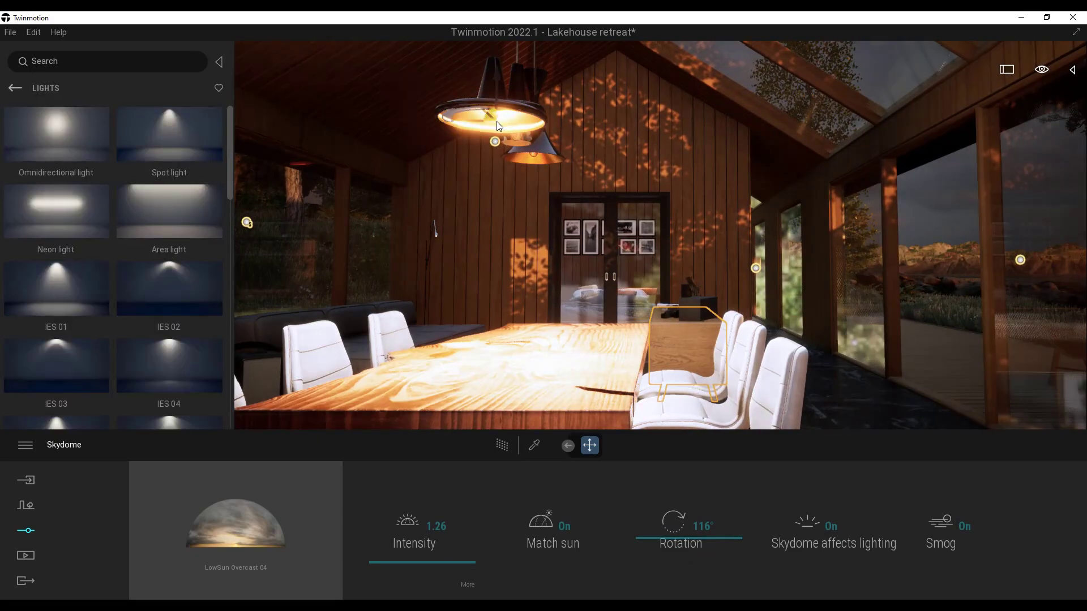
{"action": "left_click", "coordinate": [497, 121]}
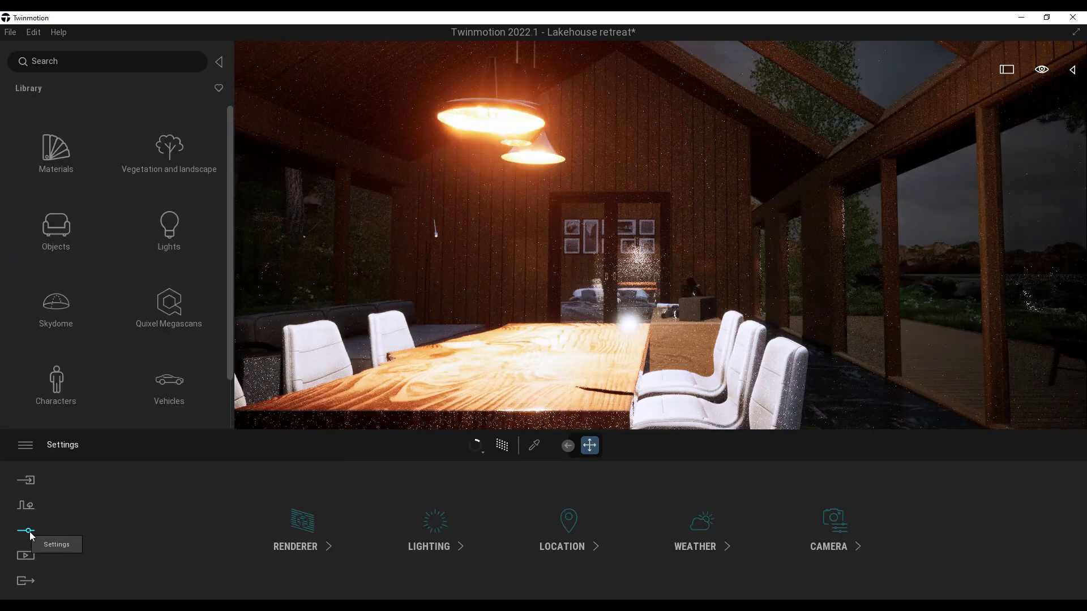
{"action": "left_click", "coordinate": [296, 517]}
{"action": "left_click", "coordinate": [26, 530]}
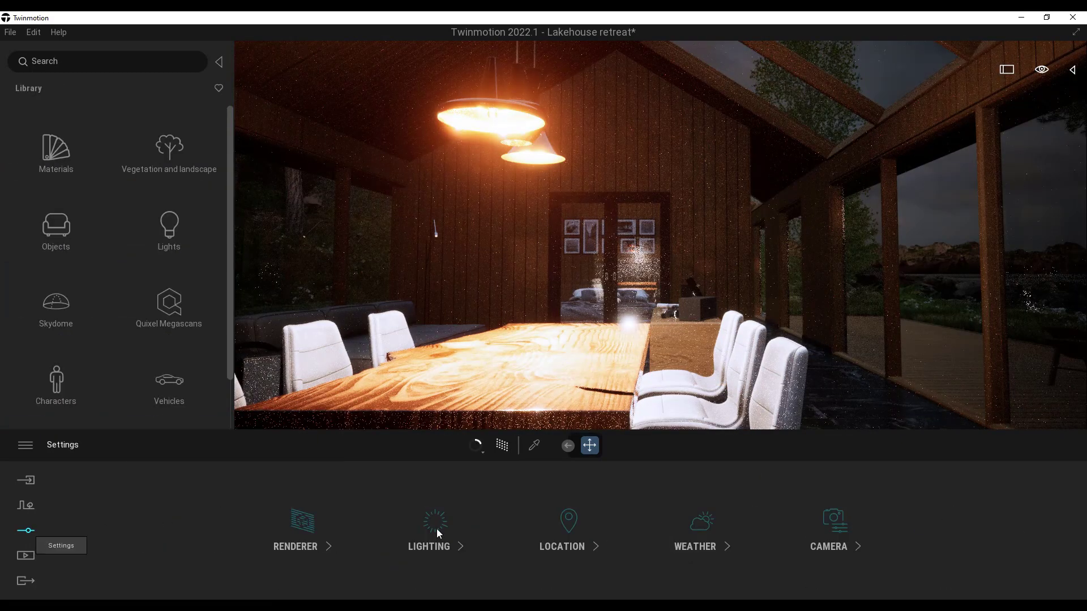
{"action": "left_click", "coordinate": [424, 537]}
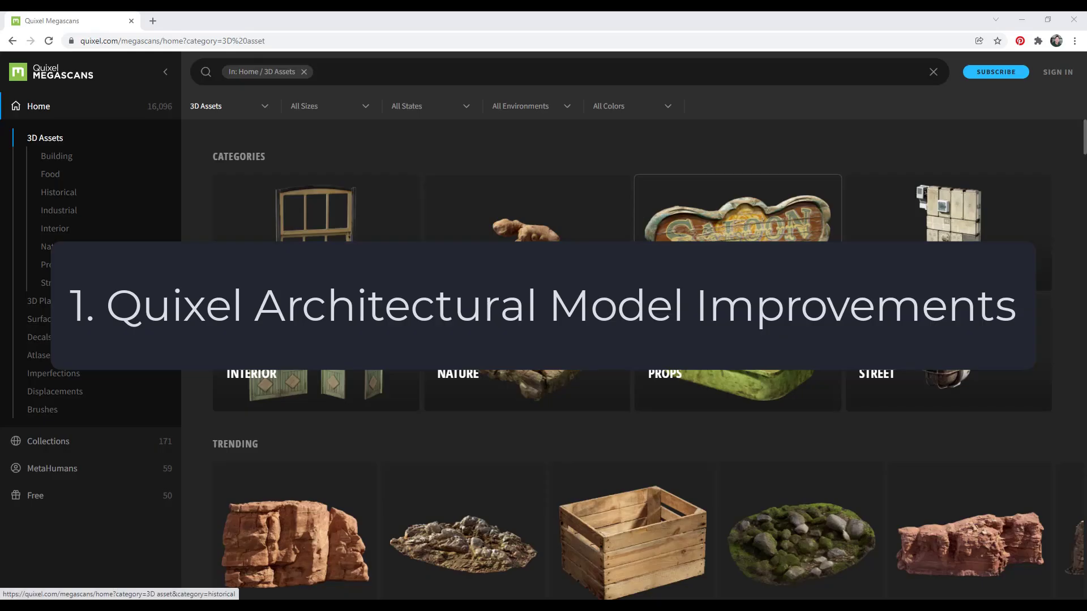
Step: Browse the Megascans 3D Assets and Interior › Furniture results, then move to the Megascans Trees blog post
{"action": "scroll", "coordinate": [1047, 268], "scroll_direction": "down", "scroll_amount": 9}
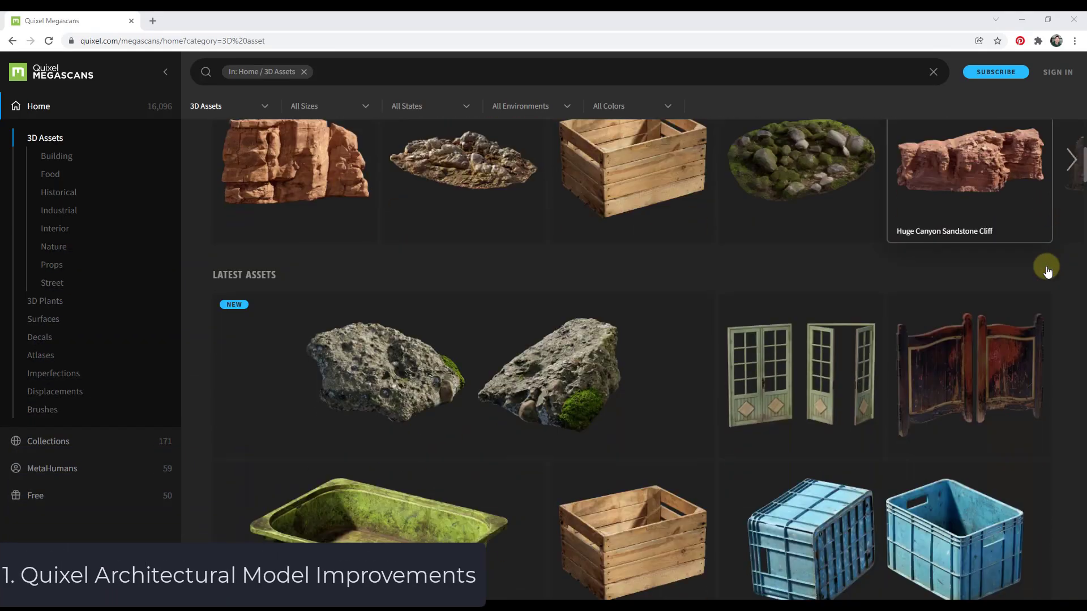
{"action": "scroll", "coordinate": [1048, 270], "scroll_direction": "down", "scroll_amount": 9}
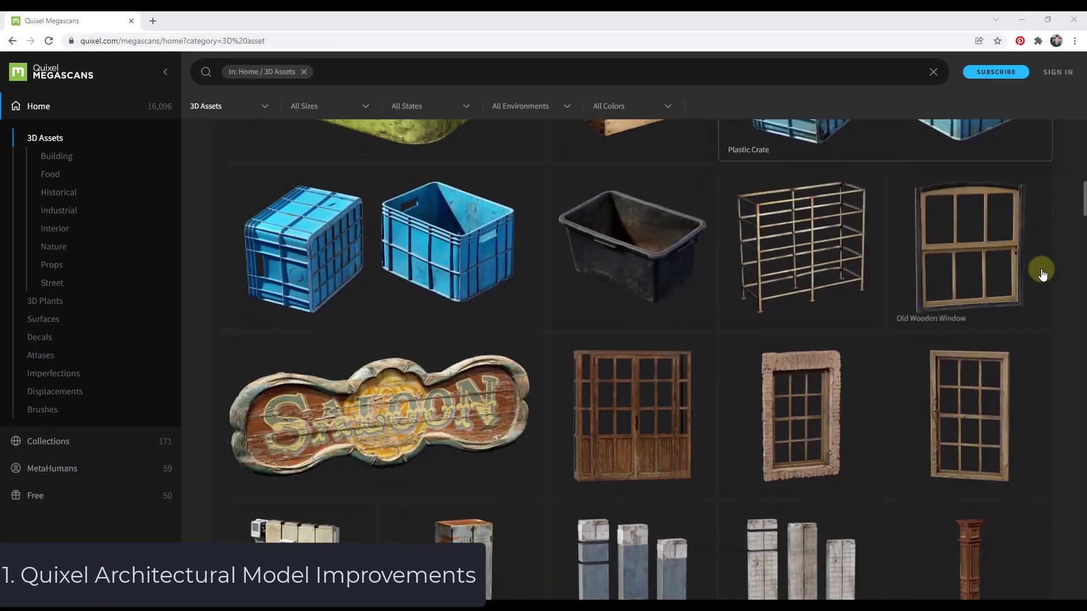
{"action": "scroll", "coordinate": [1043, 274], "scroll_direction": "down", "scroll_amount": 9}
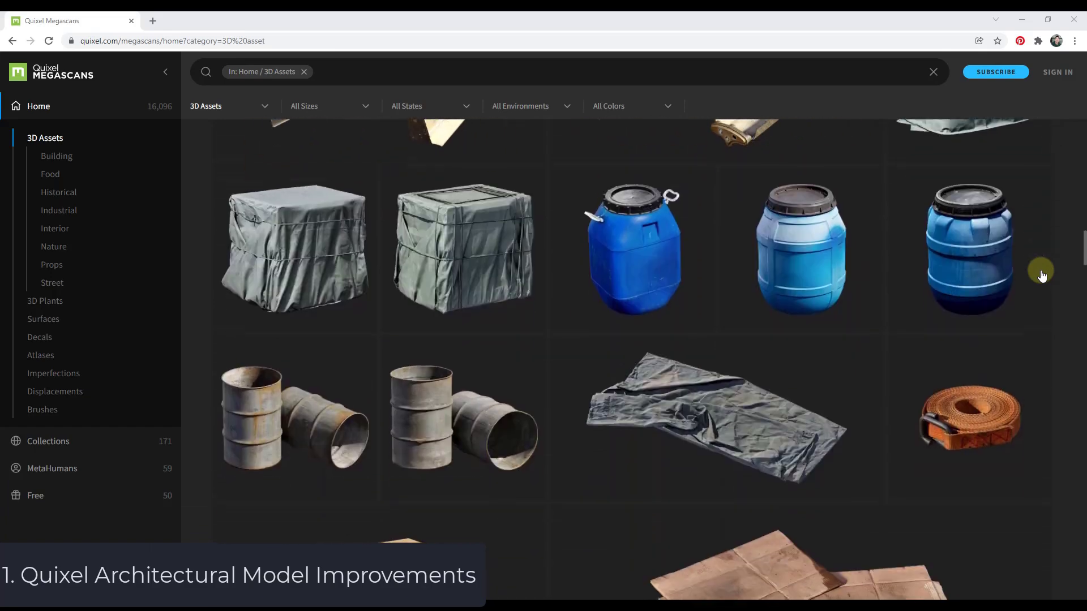
{"action": "scroll", "coordinate": [1041, 276], "scroll_direction": "down", "scroll_amount": 5}
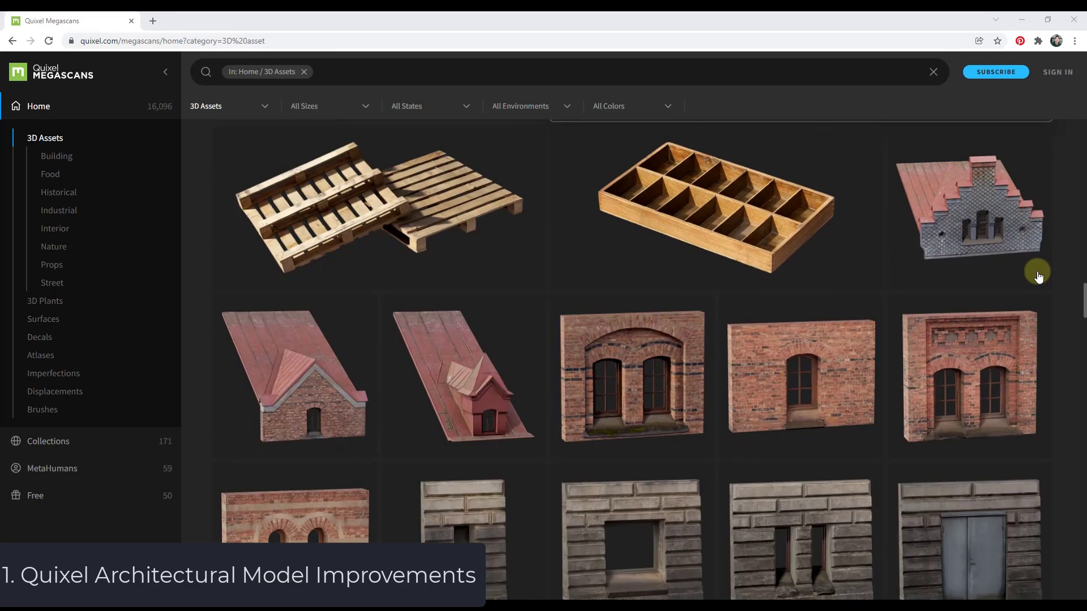
{"action": "scroll", "coordinate": [1038, 275], "scroll_direction": "down", "scroll_amount": 10}
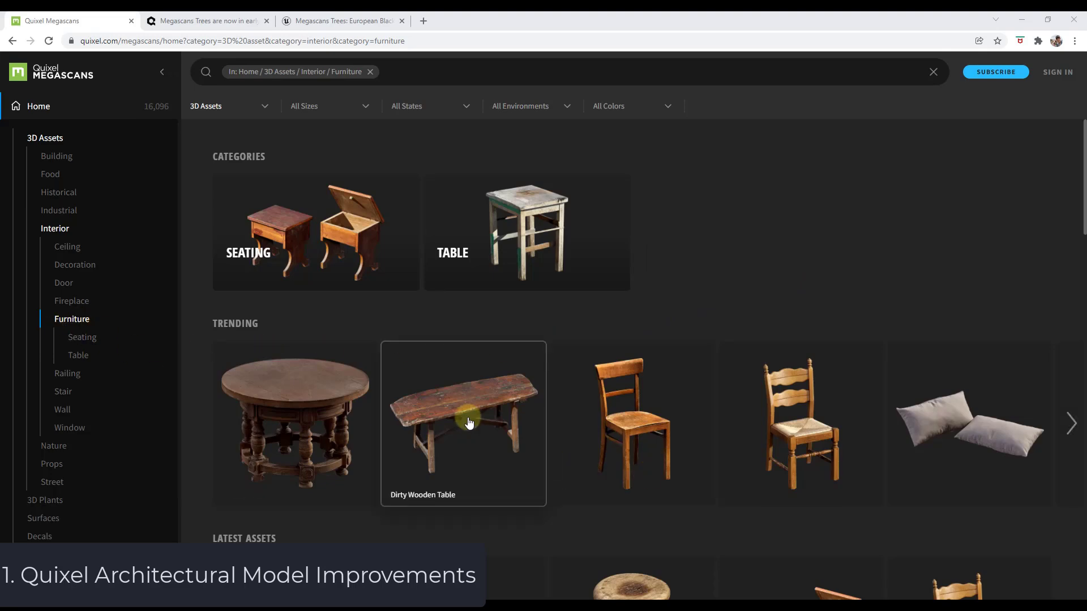
{"action": "scroll", "coordinate": [821, 436], "scroll_direction": "down", "scroll_amount": 8}
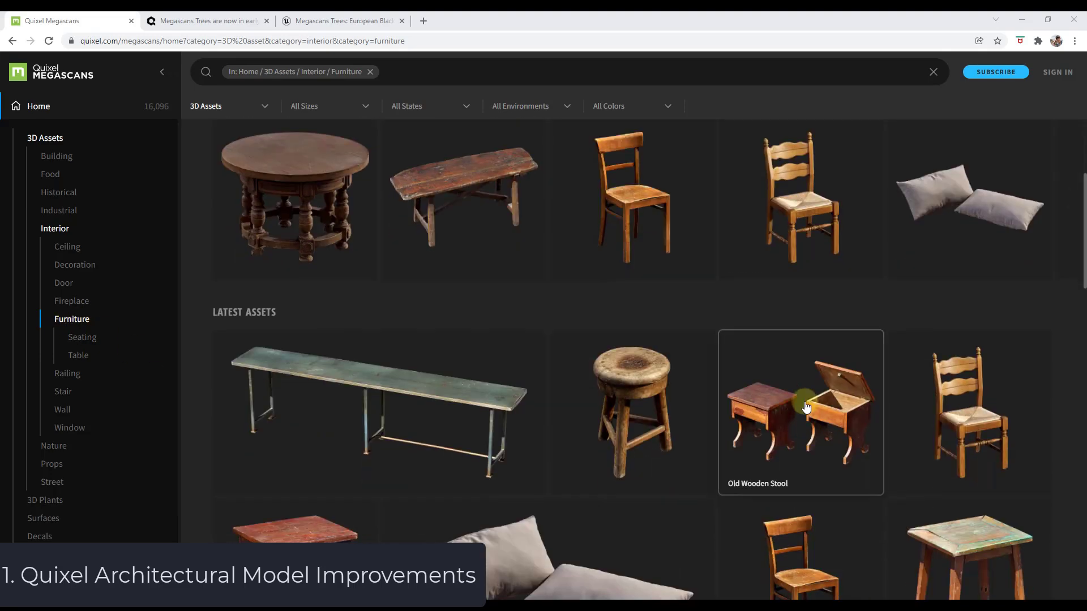
{"action": "scroll", "coordinate": [762, 369], "scroll_direction": "down", "scroll_amount": 8}
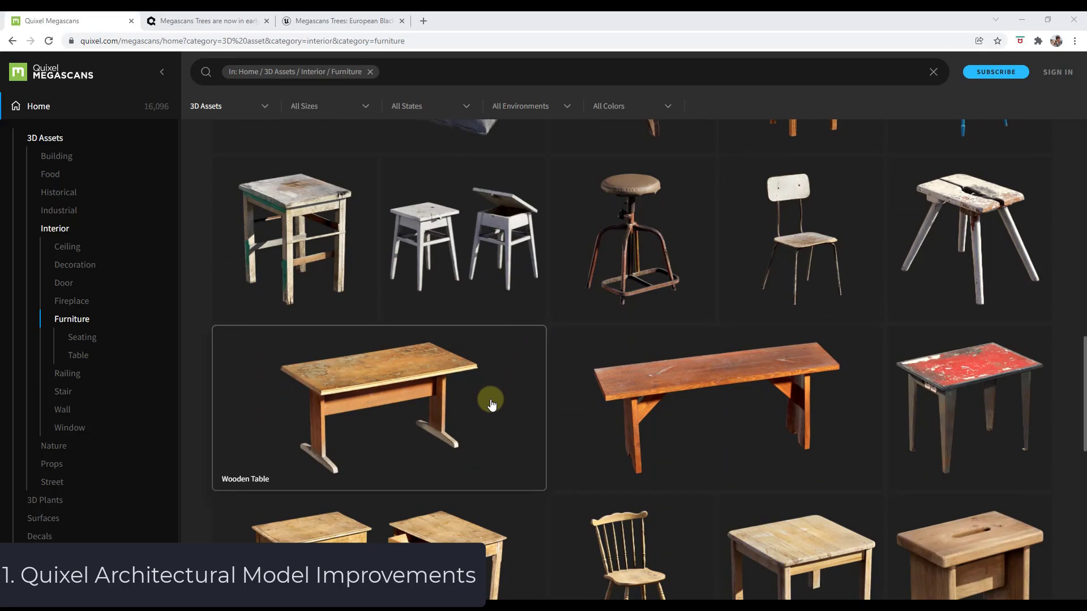
{"action": "key", "text": "ctrl+Tab"}
Step: Scroll the Megascans Trees blog post down to its embedded tree video
{"action": "scroll", "coordinate": [292, 352], "scroll_direction": "down", "scroll_amount": 10}
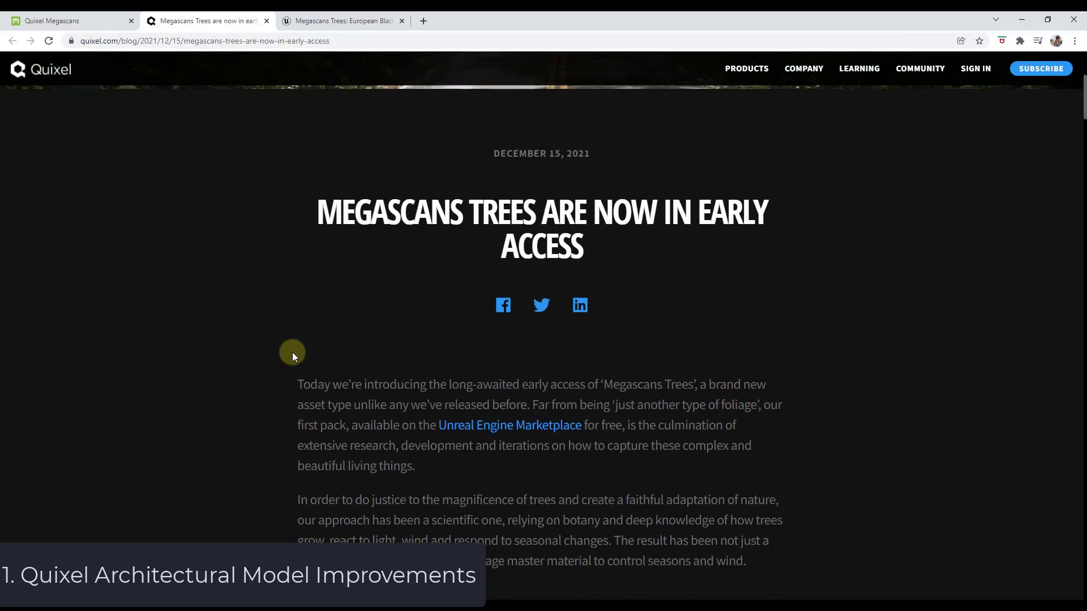
{"action": "scroll", "coordinate": [294, 354], "scroll_direction": "down", "scroll_amount": 3}
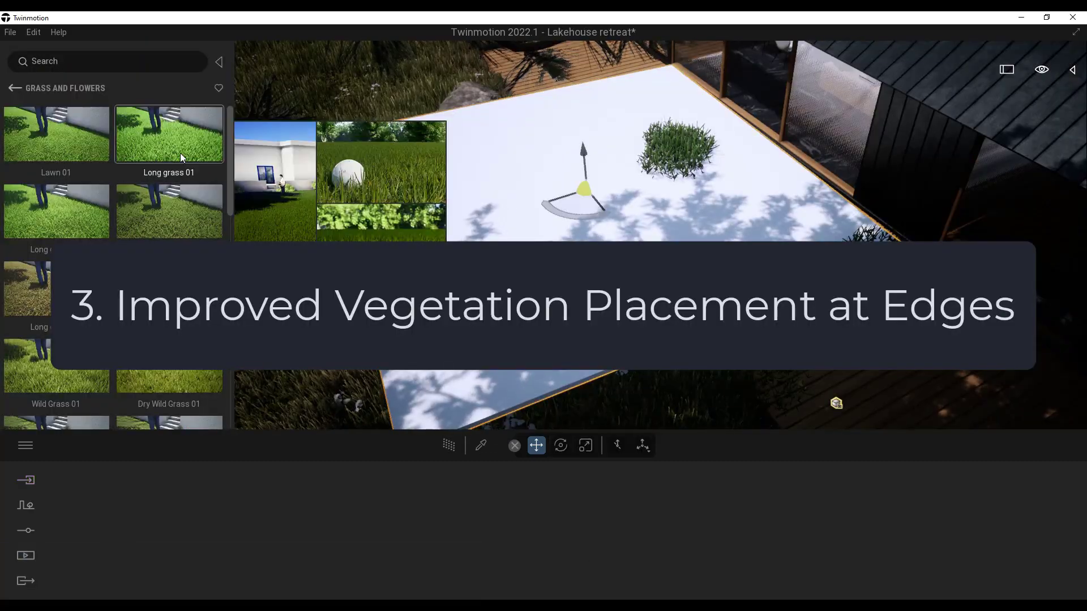
Step: Scatter Long grass 01 across the white plane with Vegetation Scatter
{"action": "left_click", "coordinate": [26, 505]}
{"action": "left_click", "coordinate": [644, 526]}
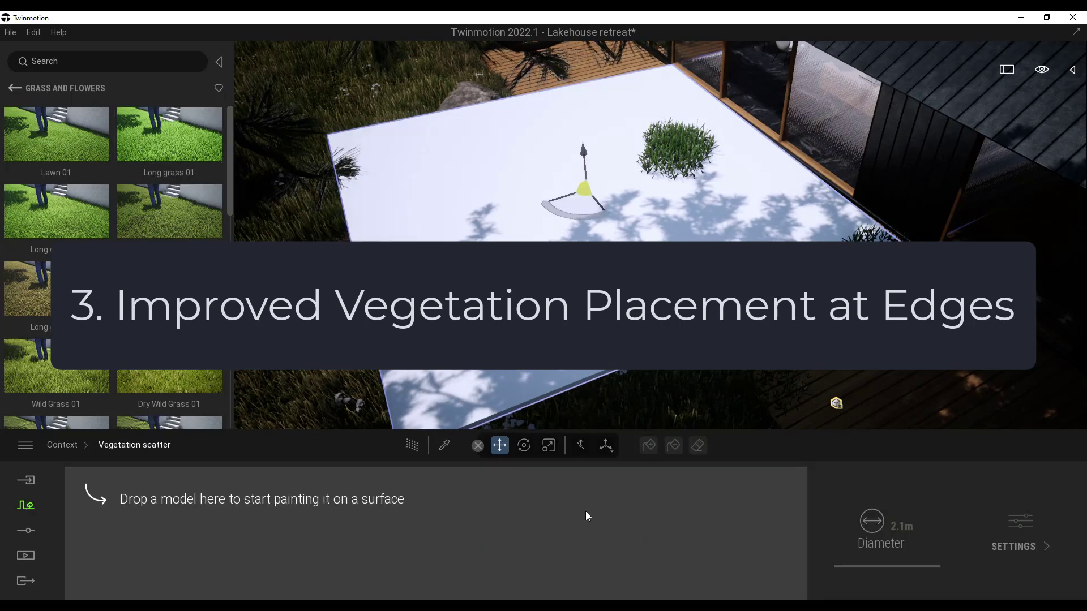
{"action": "left_click_drag", "start_coordinate": [169, 134], "coordinate": [722, 488]}
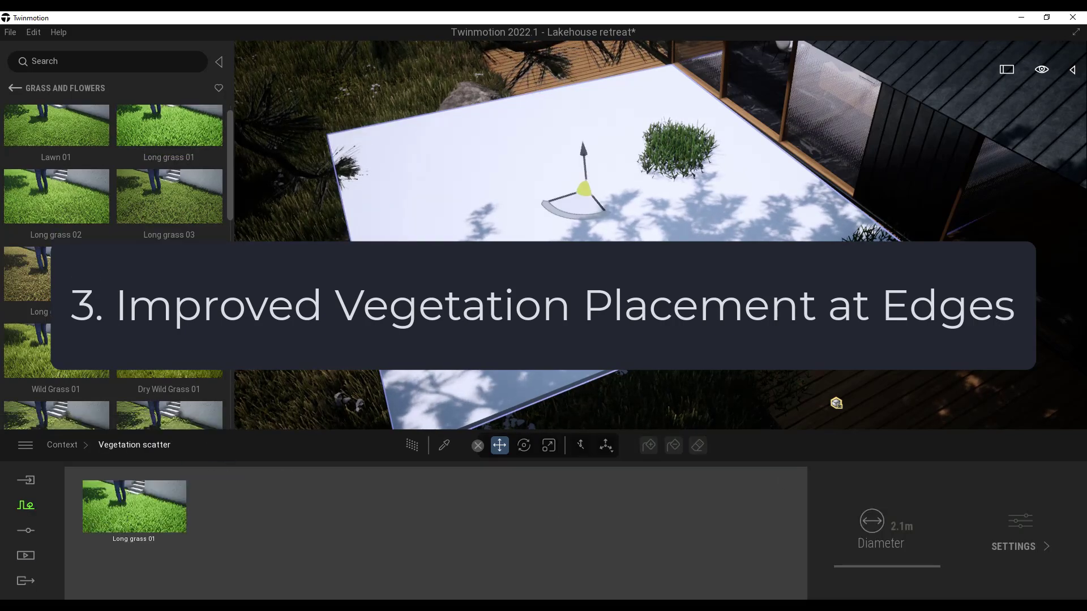
{"action": "left_click", "coordinate": [25, 505]}
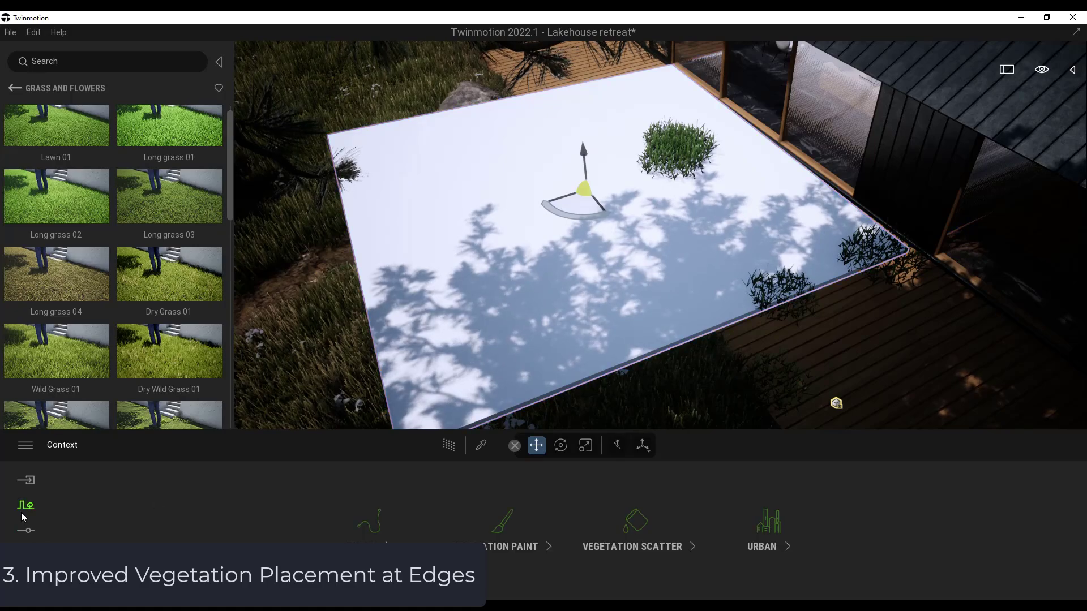
{"action": "left_click", "coordinate": [622, 528]}
{"action": "left_click", "coordinate": [649, 447]}
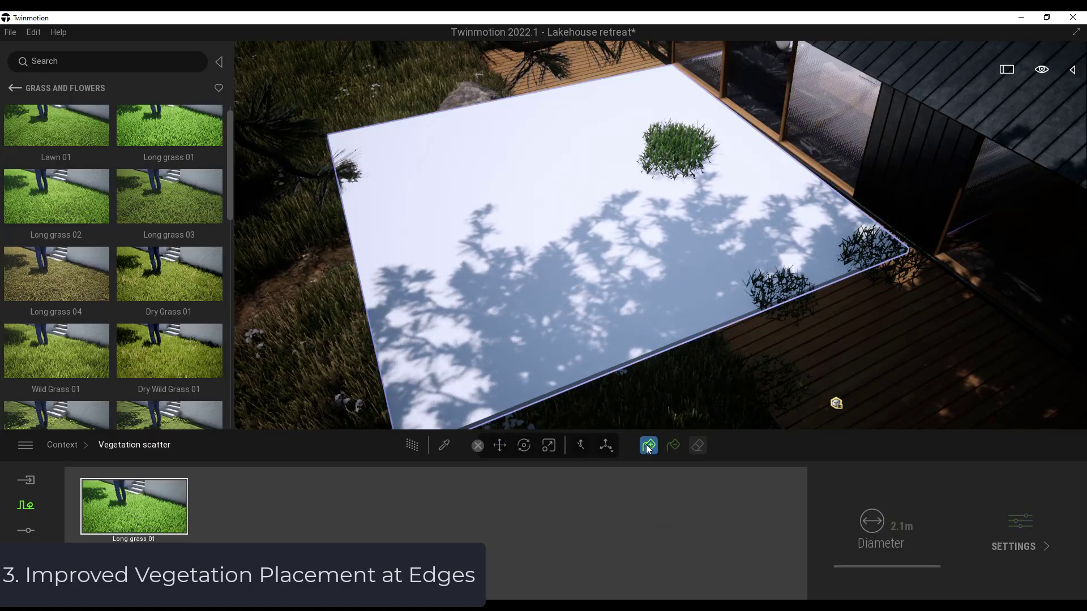
{"action": "left_click", "coordinate": [415, 310]}
Step: Pull the view back to the house and lake, undo the scattered grass, and exit scatter
{"action": "scroll", "coordinate": [543, 227], "scroll_direction": "up", "scroll_amount": 3}
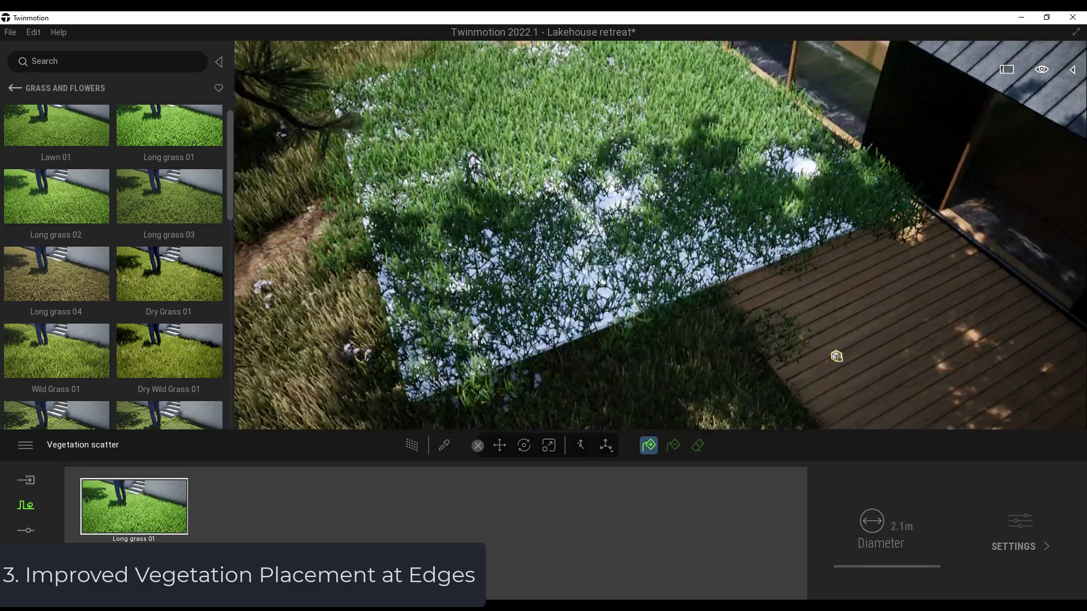
{"action": "mouse_move", "coordinate": [622, 227]}
{"action": "right_mouse_down"}
{"action": "mouse_move", "coordinate": [622, 317]}
{"action": "mouse_move", "coordinate": [615, 215]}
{"action": "right_mouse_up"}
{"action": "key", "text": "ctrl+z"}
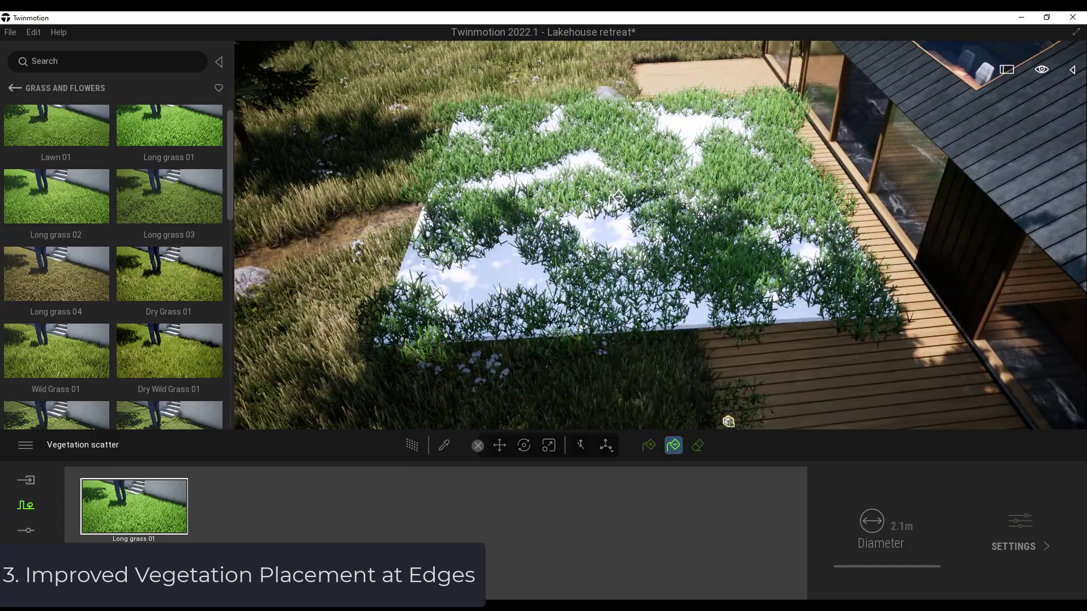
{"action": "key", "text": "ctrl+z"}
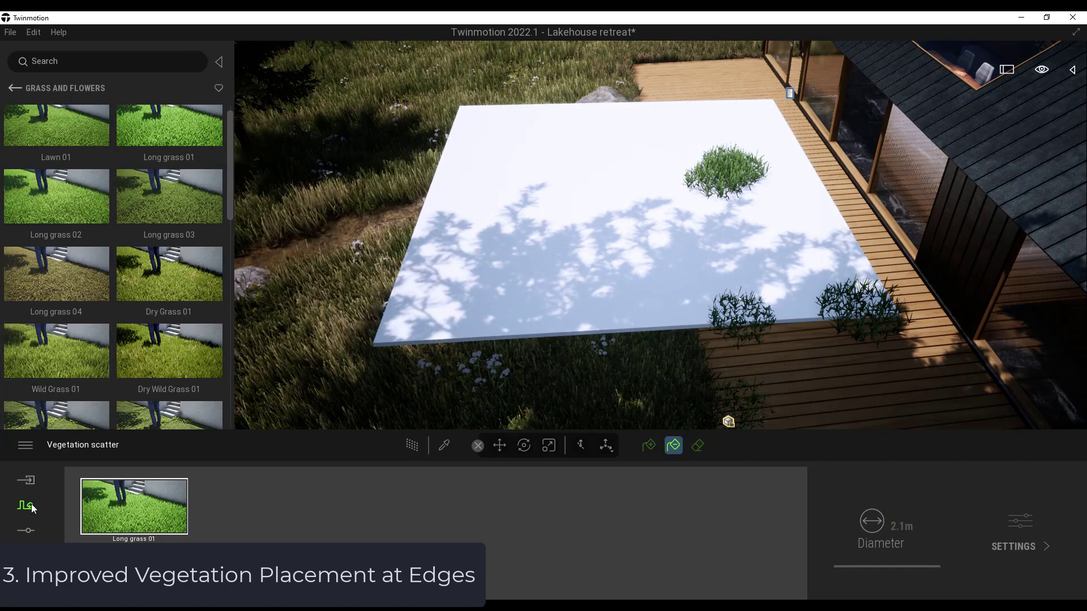
{"action": "key", "text": "Escape"}
Step: Paint Long grass 01 along the plane's upper-left edge with Vegetation Paint
{"action": "left_click", "coordinate": [513, 524]}
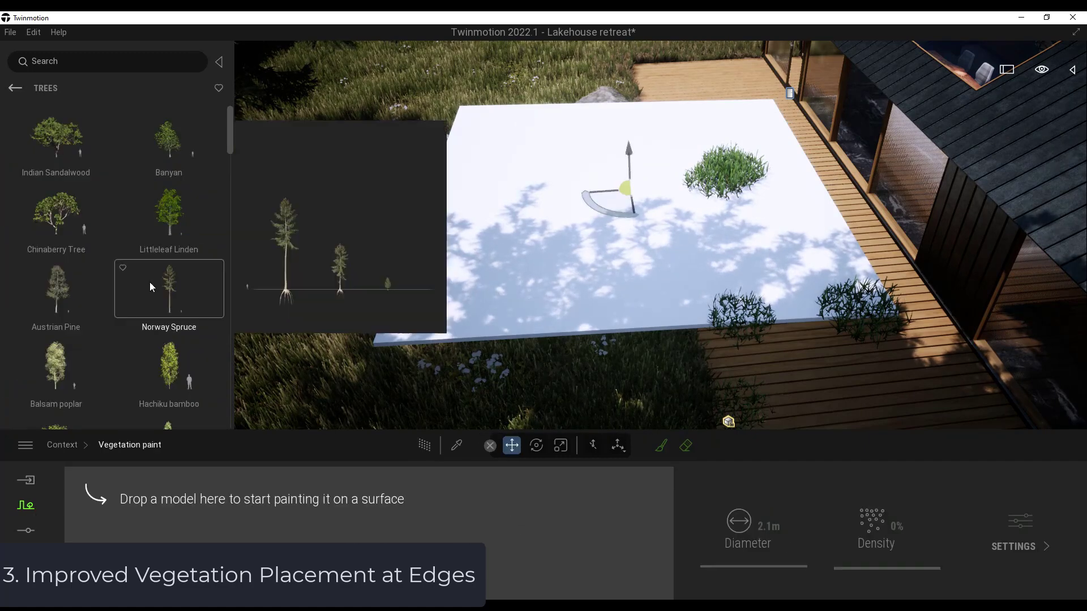
{"action": "left_click", "coordinate": [15, 88]}
{"action": "left_click", "coordinate": [181, 237]}
{"action": "mouse_move", "coordinate": [188, 239]}
{"action": "mouse_move", "coordinate": [169, 135]}
{"action": "left_mouse_down"}
{"action": "mouse_move", "coordinate": [213, 517]}
{"action": "mouse_move", "coordinate": [134, 507]}
{"action": "left_mouse_up"}
{"action": "mouse_move", "coordinate": [453, 181]}
{"action": "left_mouse_down"}
{"action": "mouse_move", "coordinate": [482, 132]}
{"action": "mouse_move", "coordinate": [447, 278]}
{"action": "mouse_move", "coordinate": [824, 279]}
{"action": "mouse_move", "coordinate": [765, 159]}
{"action": "mouse_move", "coordinate": [720, 135]}
{"action": "mouse_move", "coordinate": [543, 133]}
{"action": "mouse_move", "coordinate": [689, 182]}
{"action": "left_mouse_up"}
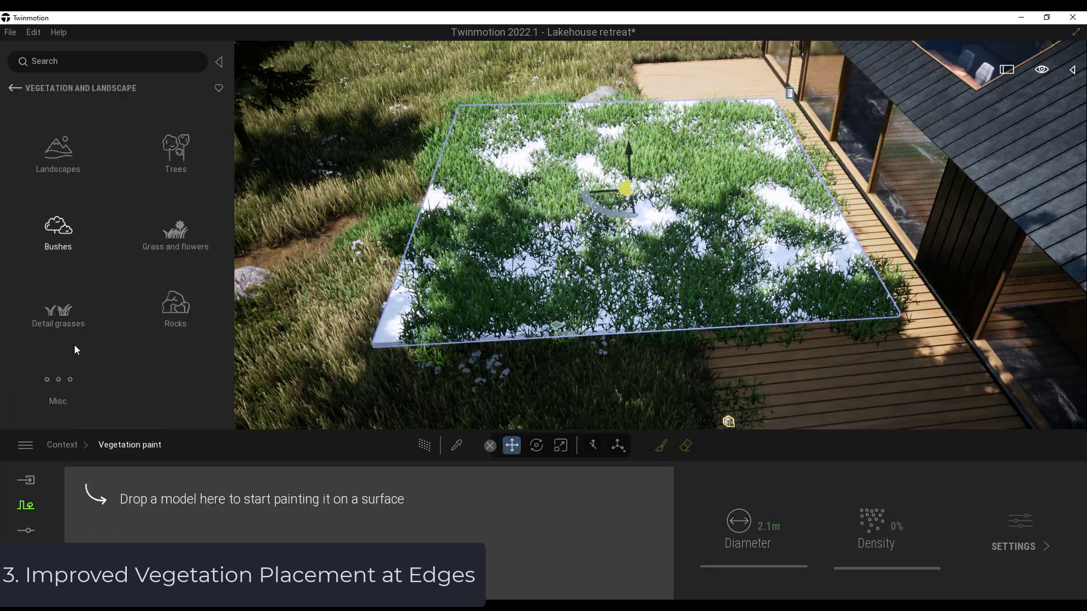
Step: Try loading a grass from the Detail grasses category into the paint tool
{"action": "left_click", "coordinate": [58, 317]}
{"action": "left_click_drag", "start_coordinate": [108, 192], "coordinate": [189, 528]}
{"action": "left_click_drag", "start_coordinate": [158, 151], "coordinate": [170, 527]}
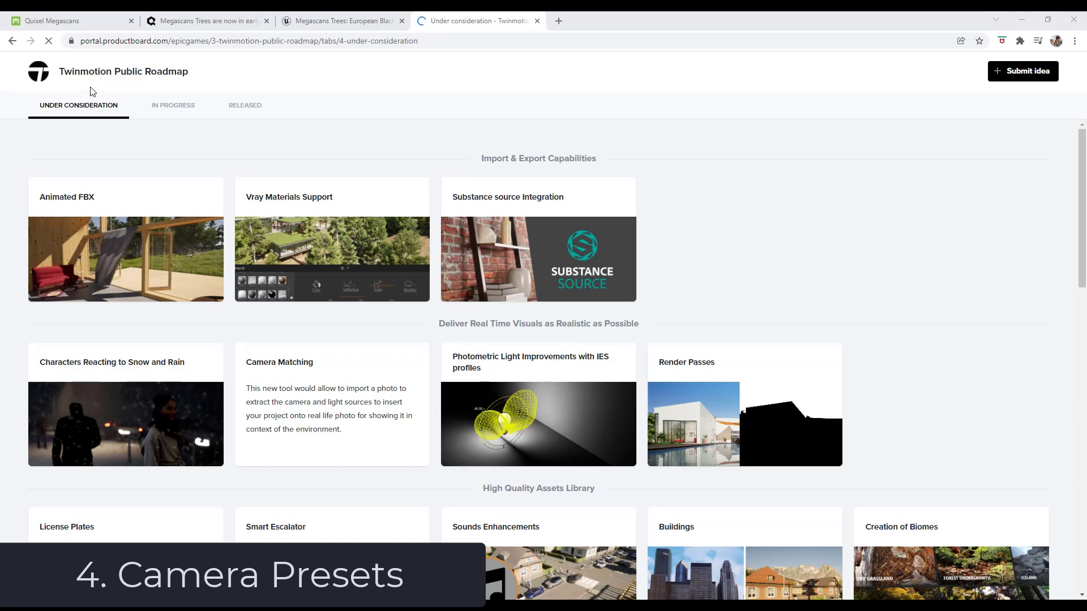
Step: Rate the Camera presets idea under Productivity & improvements as Critical in Productboard
{"action": "scroll", "coordinate": [393, 300], "scroll_direction": "down", "scroll_amount": 10}
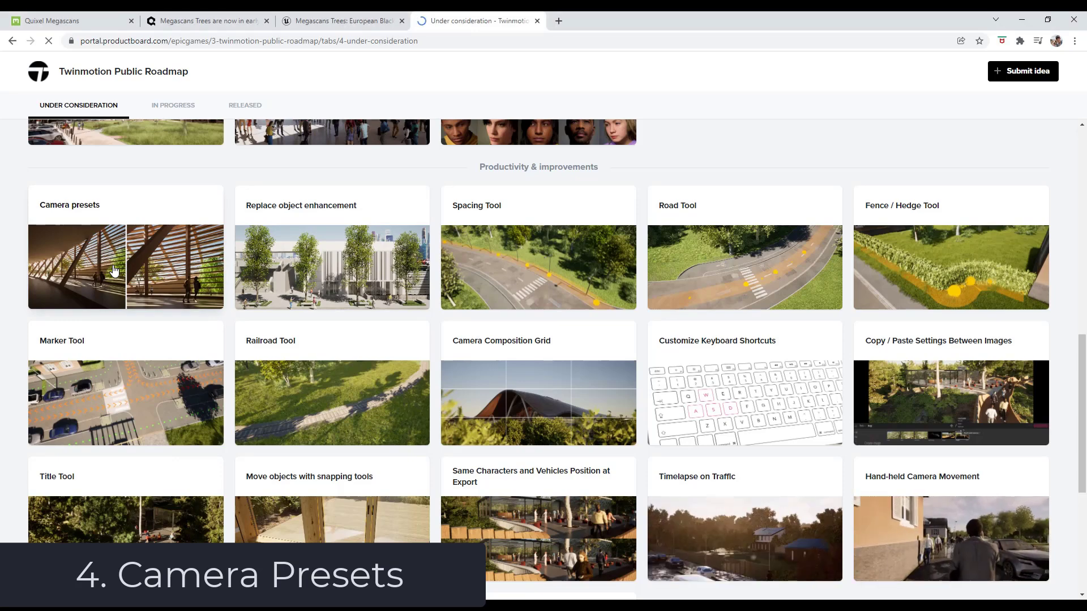
{"action": "left_click", "coordinate": [114, 271]}
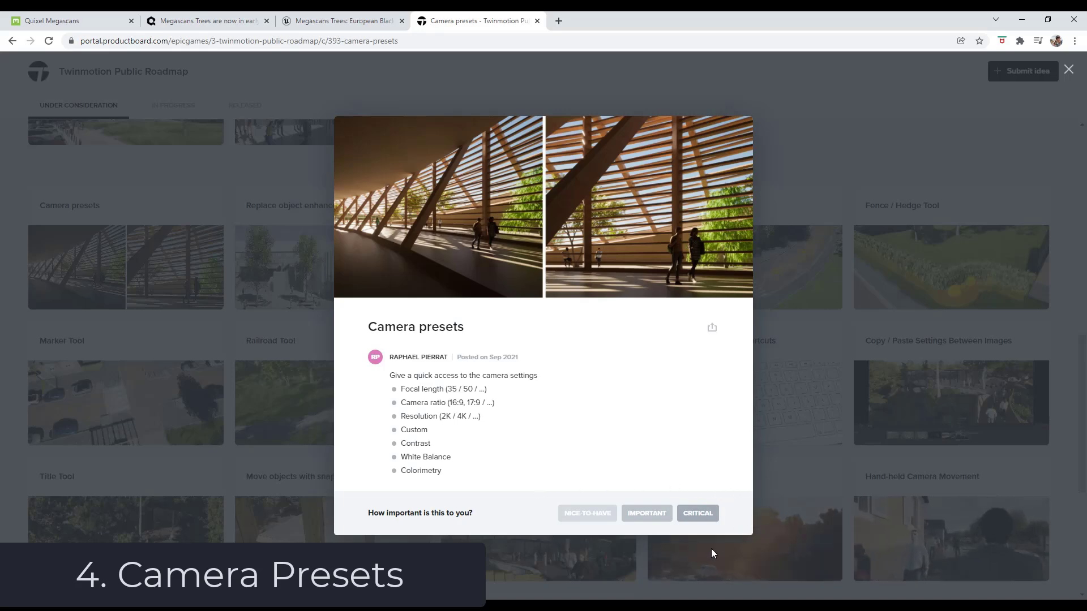
{"action": "left_click", "coordinate": [697, 514]}
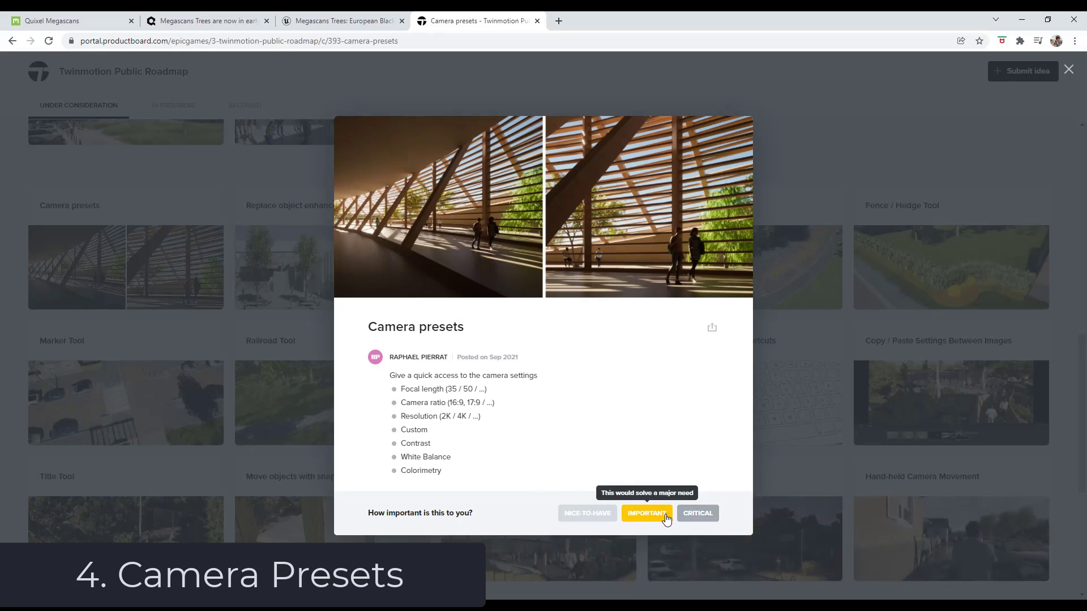
{"action": "left_click", "coordinate": [666, 518]}
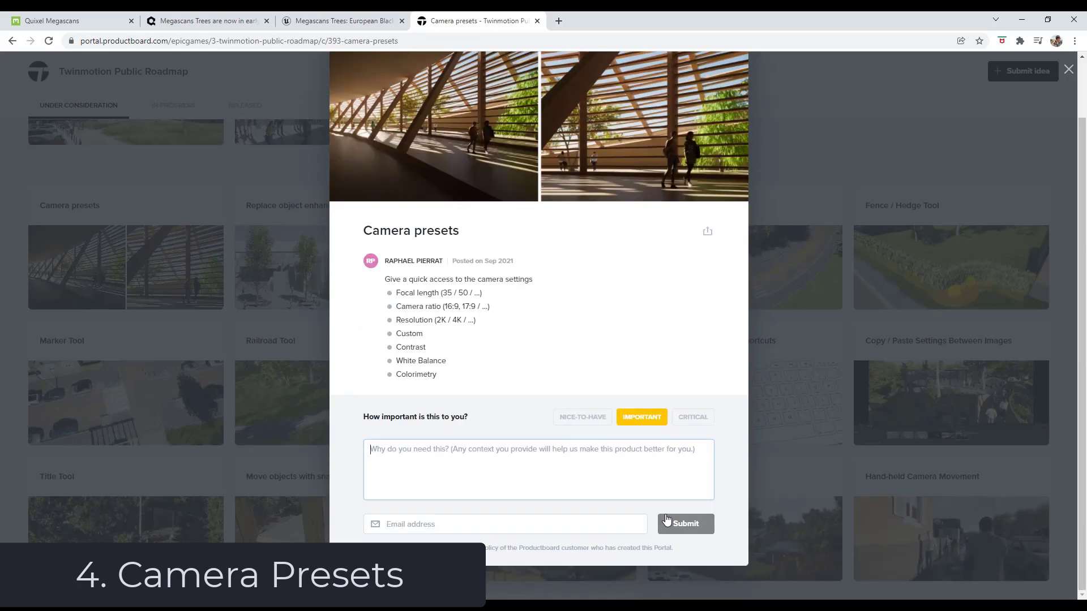
{"action": "left_click", "coordinate": [702, 422]}
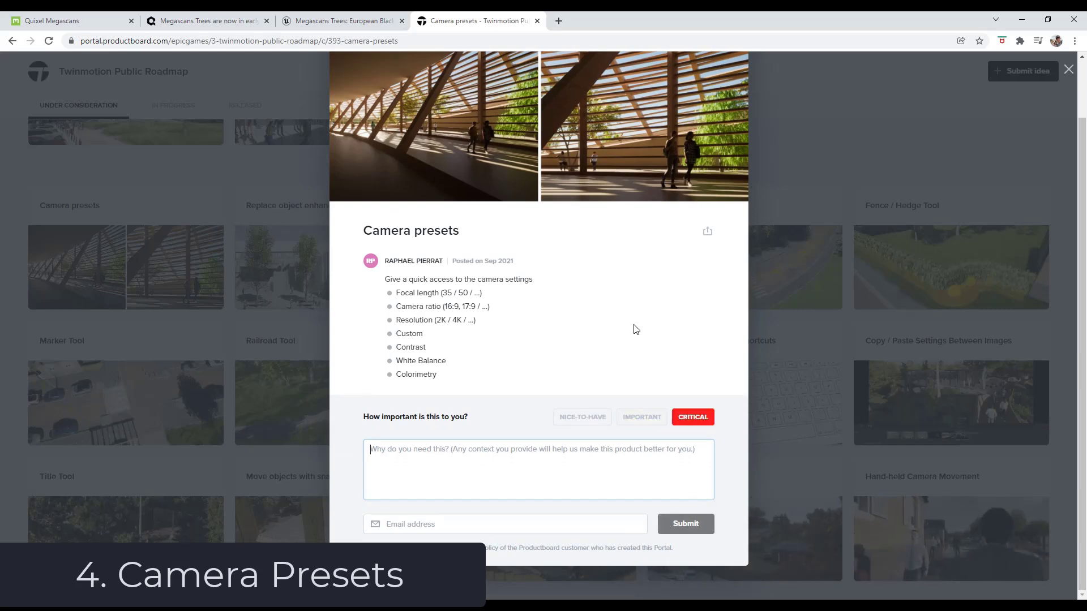
{"action": "scroll", "coordinate": [636, 329], "scroll_direction": "up", "scroll_amount": 1}
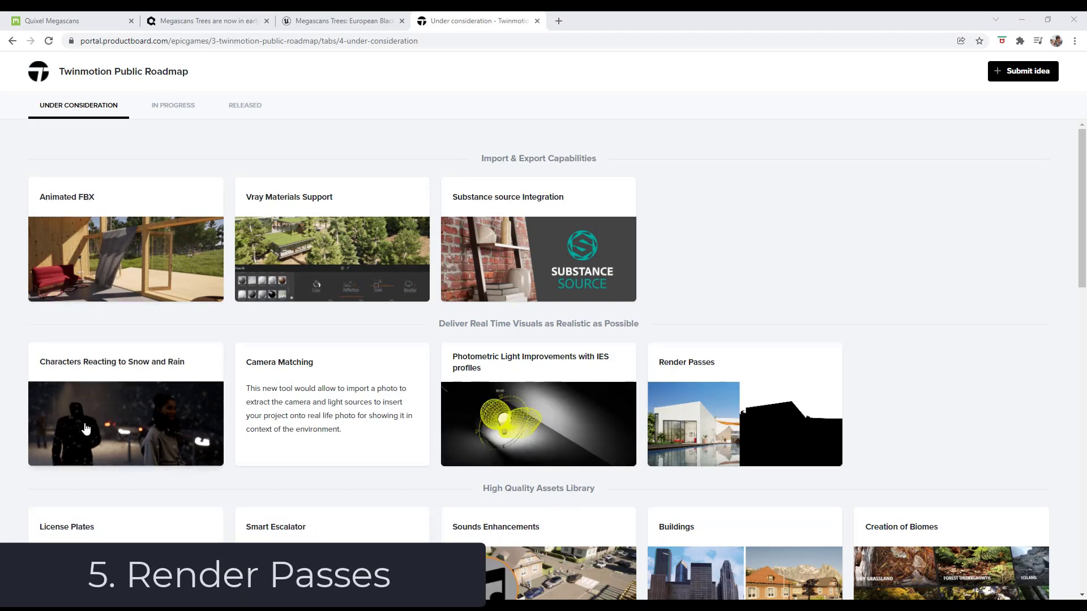
Step: Open the Render Passes idea from the Deliver Real Time Visuals row to read its details
{"action": "left_click", "coordinate": [795, 427]}
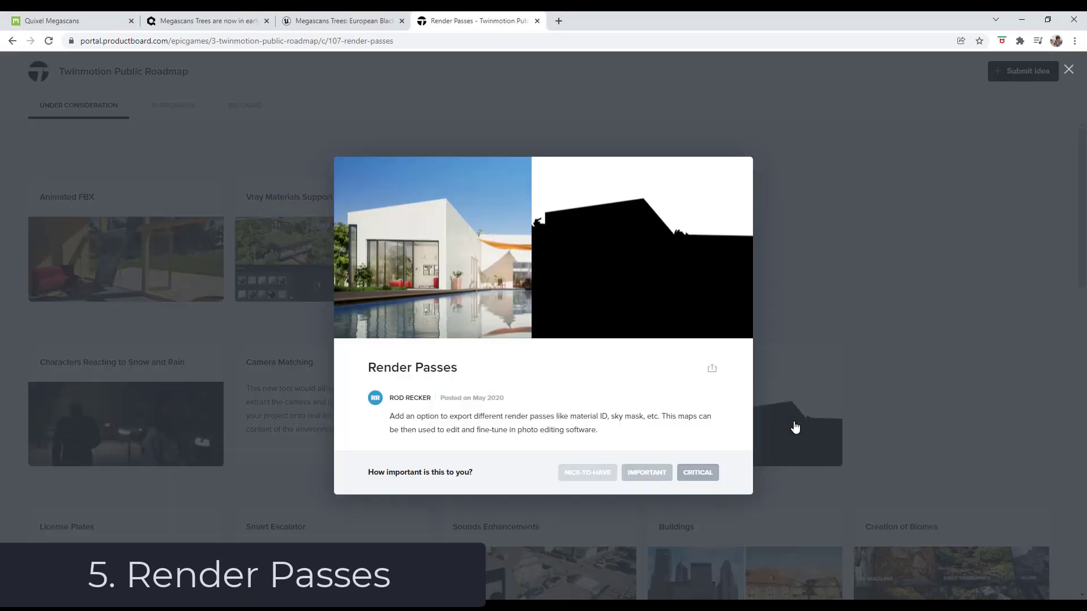